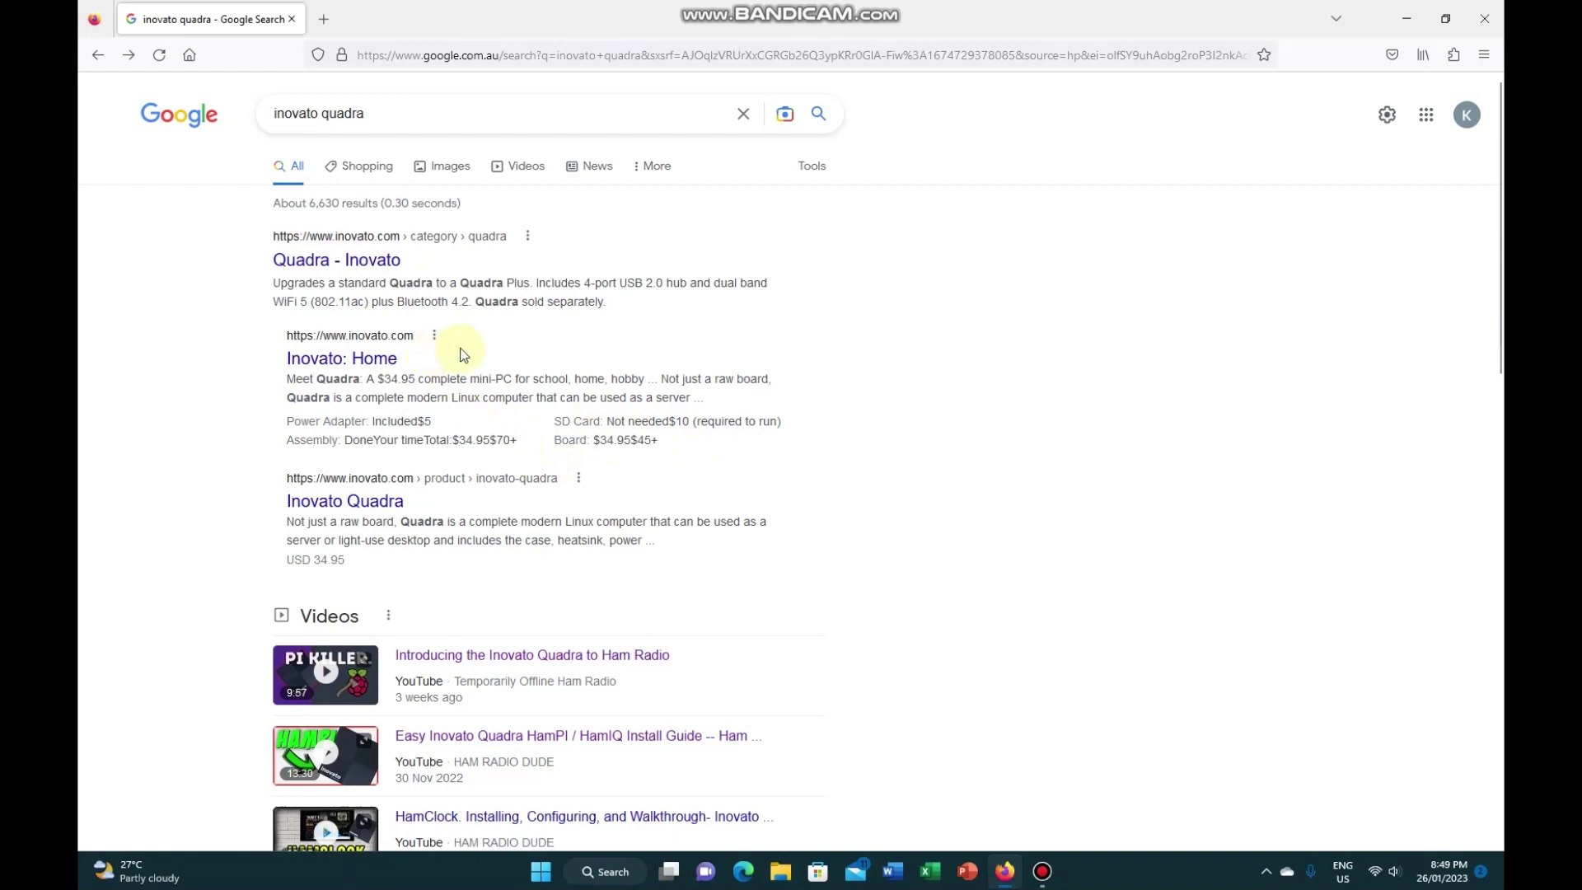
- Open the 'Quadra - Inovato' result from the 'inovato quadra' Google search
{"action": "left_click", "coordinate": [387, 259]}
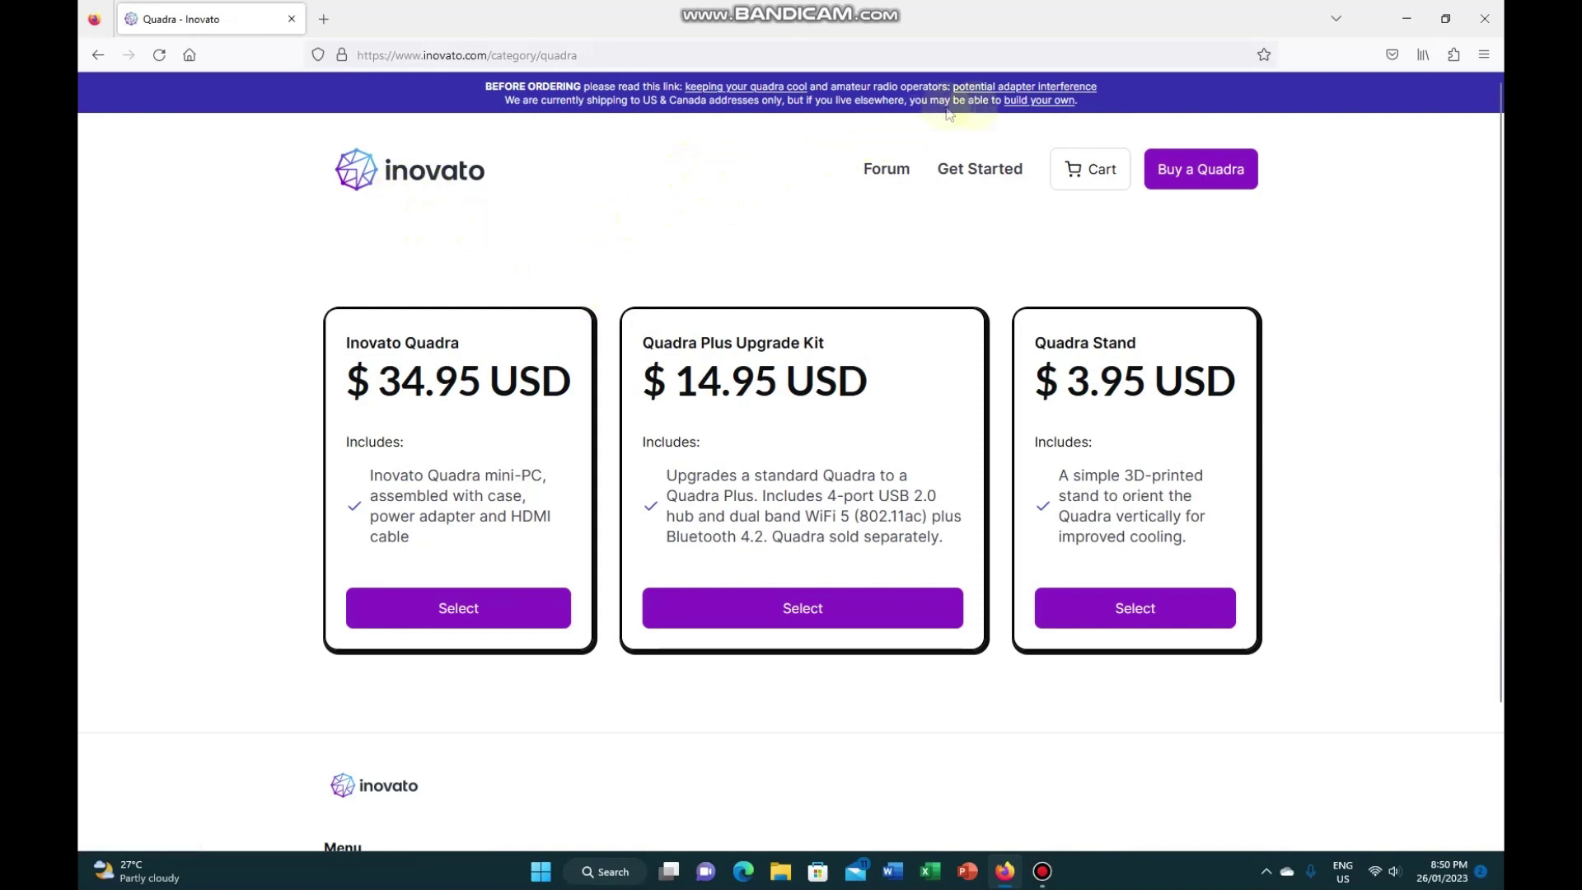
- Open the 'build your own' guide for installing Quadra firmware on a TV box and read through it
{"action": "left_click", "coordinate": [1020, 102]}
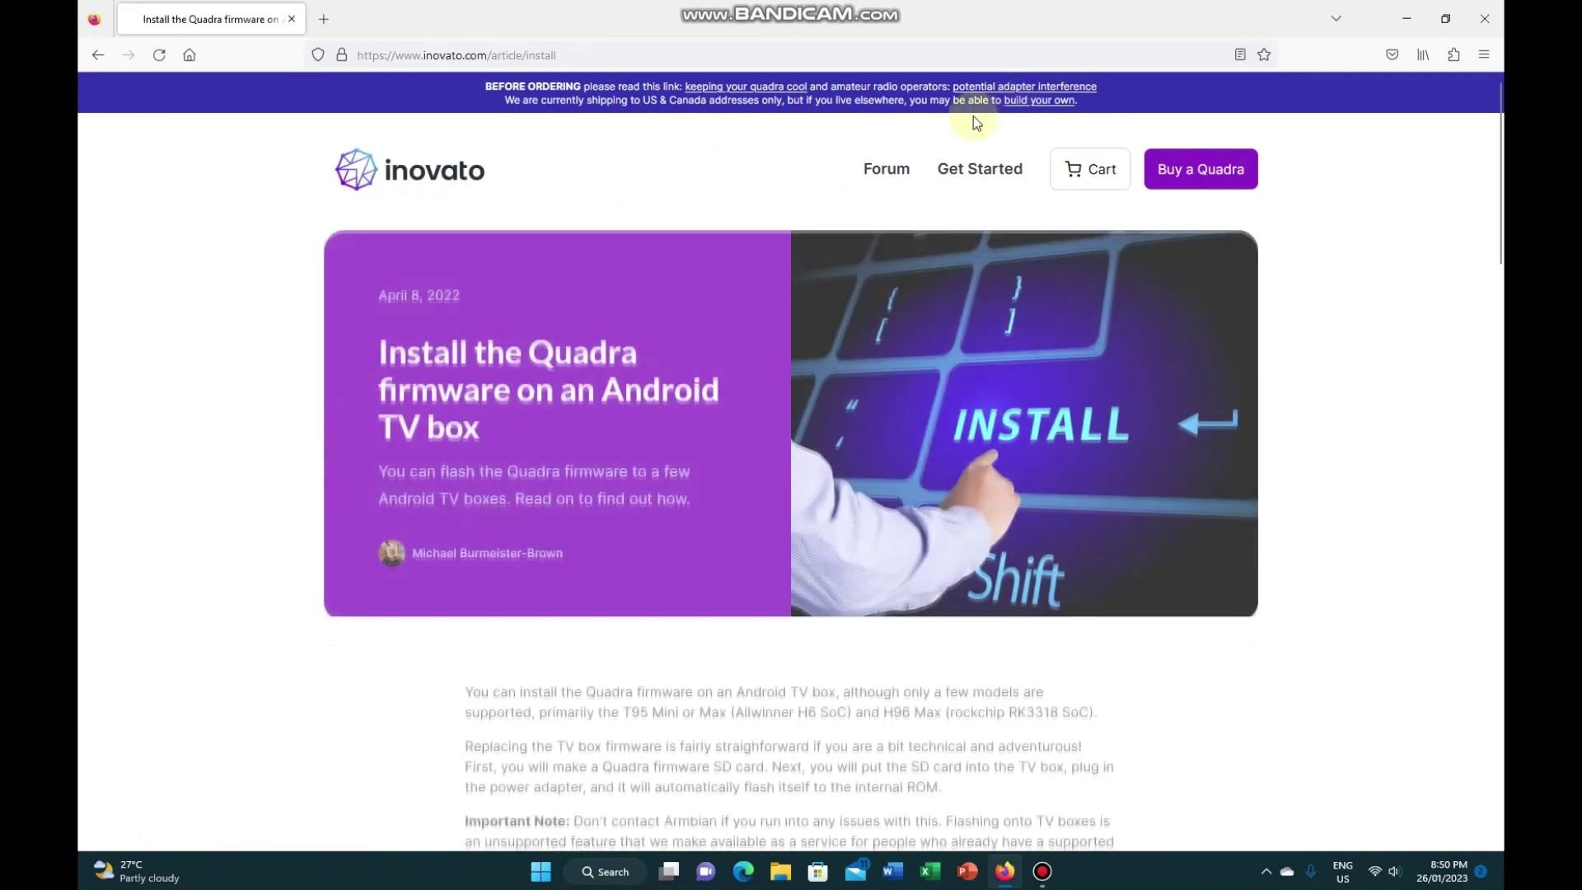
{"action": "scroll", "coordinate": [707, 303], "scroll_direction": "down", "scroll_amount": 3}
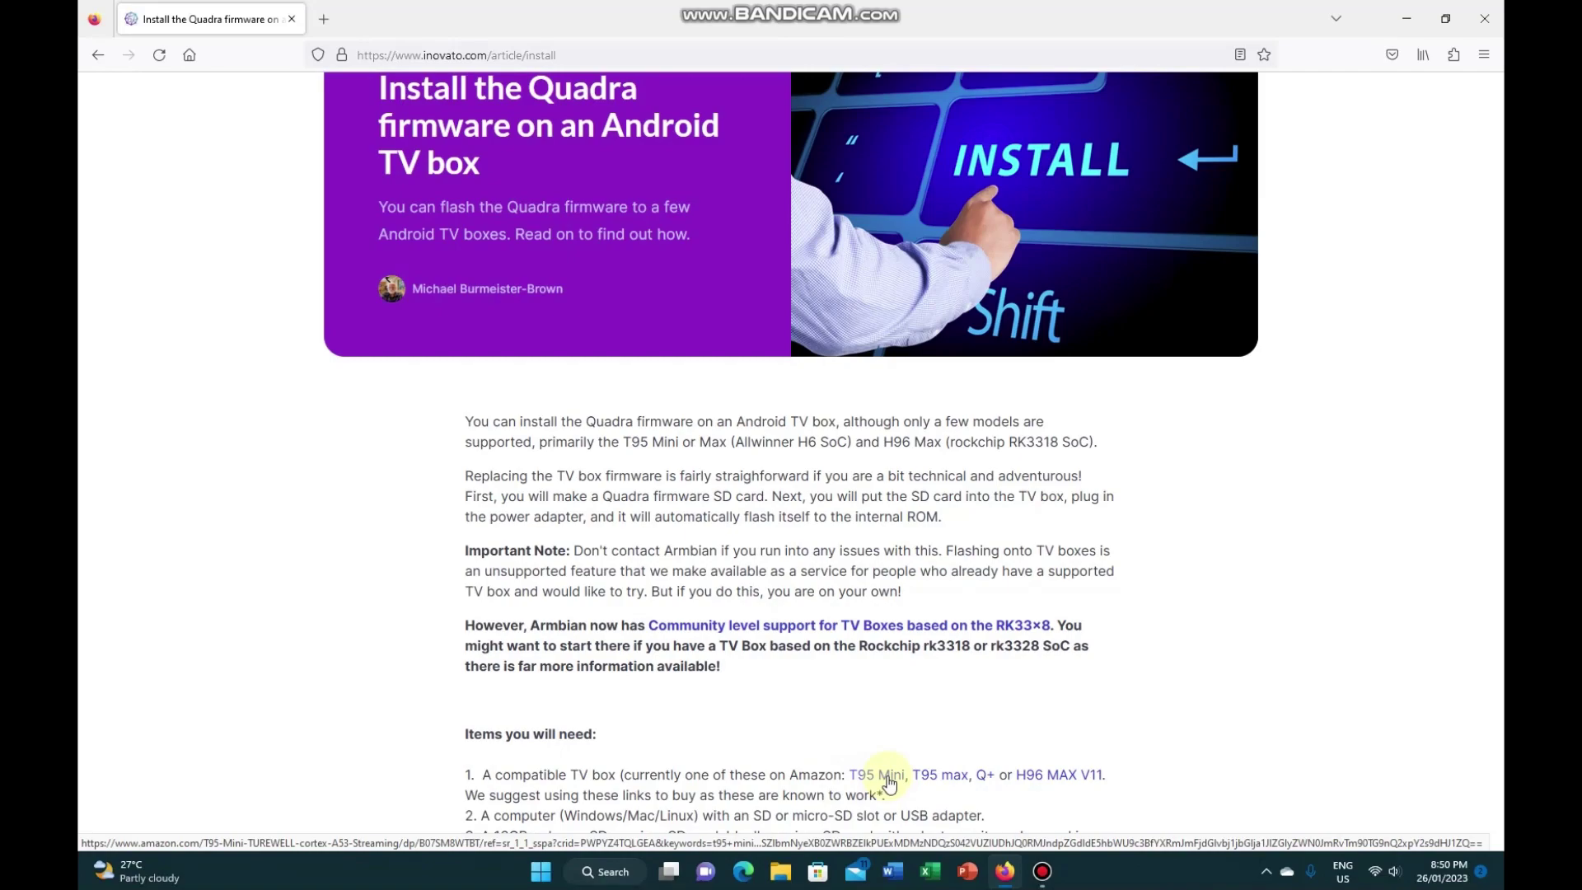
{"action": "scroll", "coordinate": [889, 783], "scroll_direction": "down", "scroll_amount": 10}
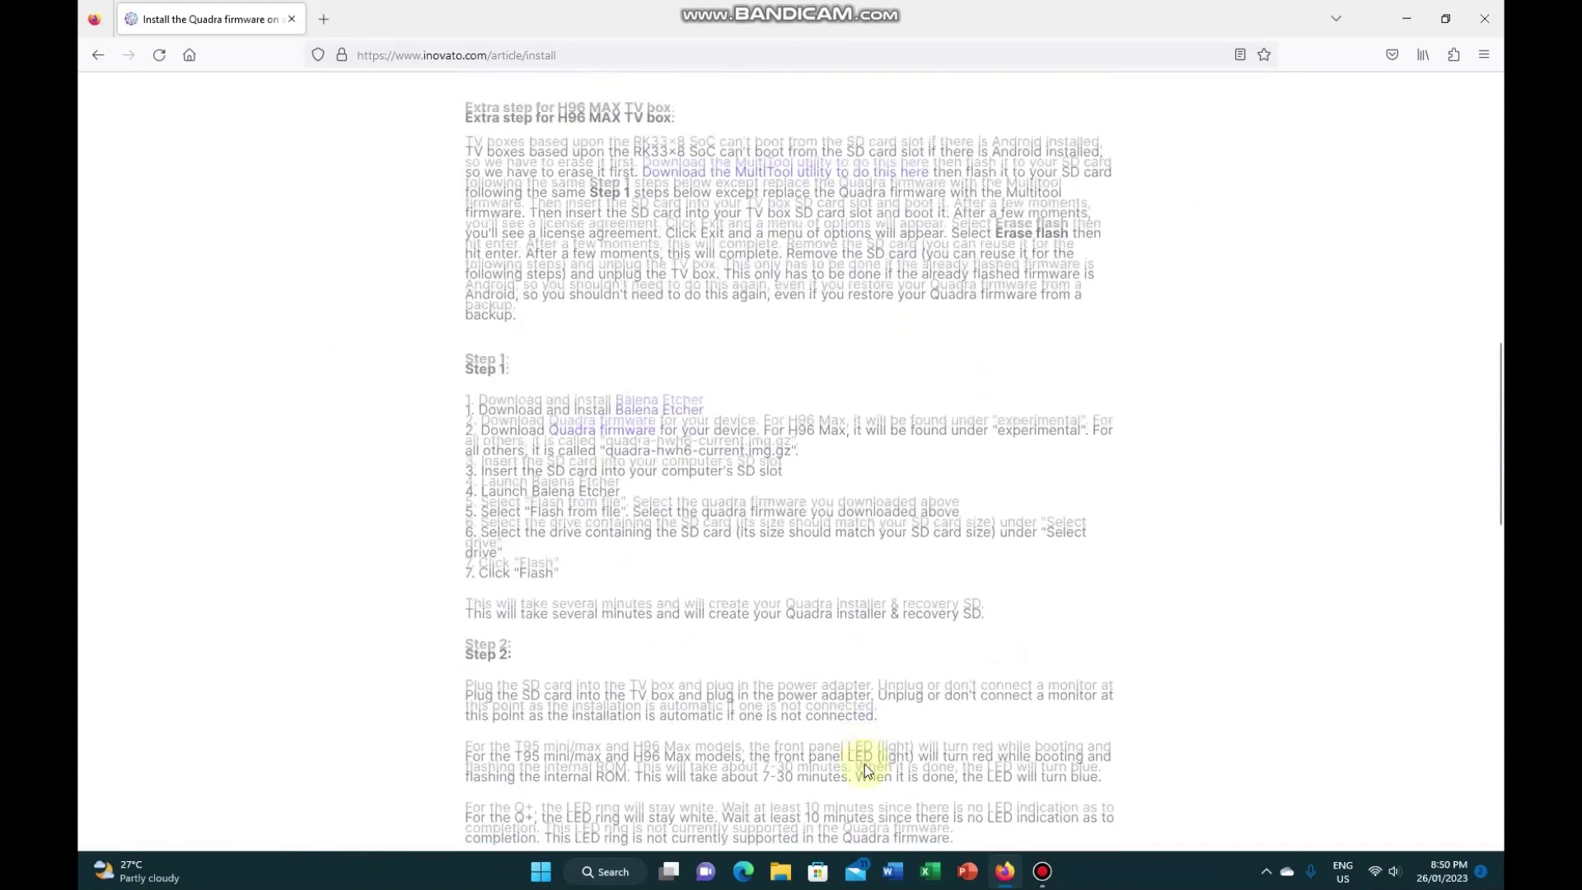
{"action": "scroll", "coordinate": [865, 764], "scroll_direction": "down", "scroll_amount": 6}
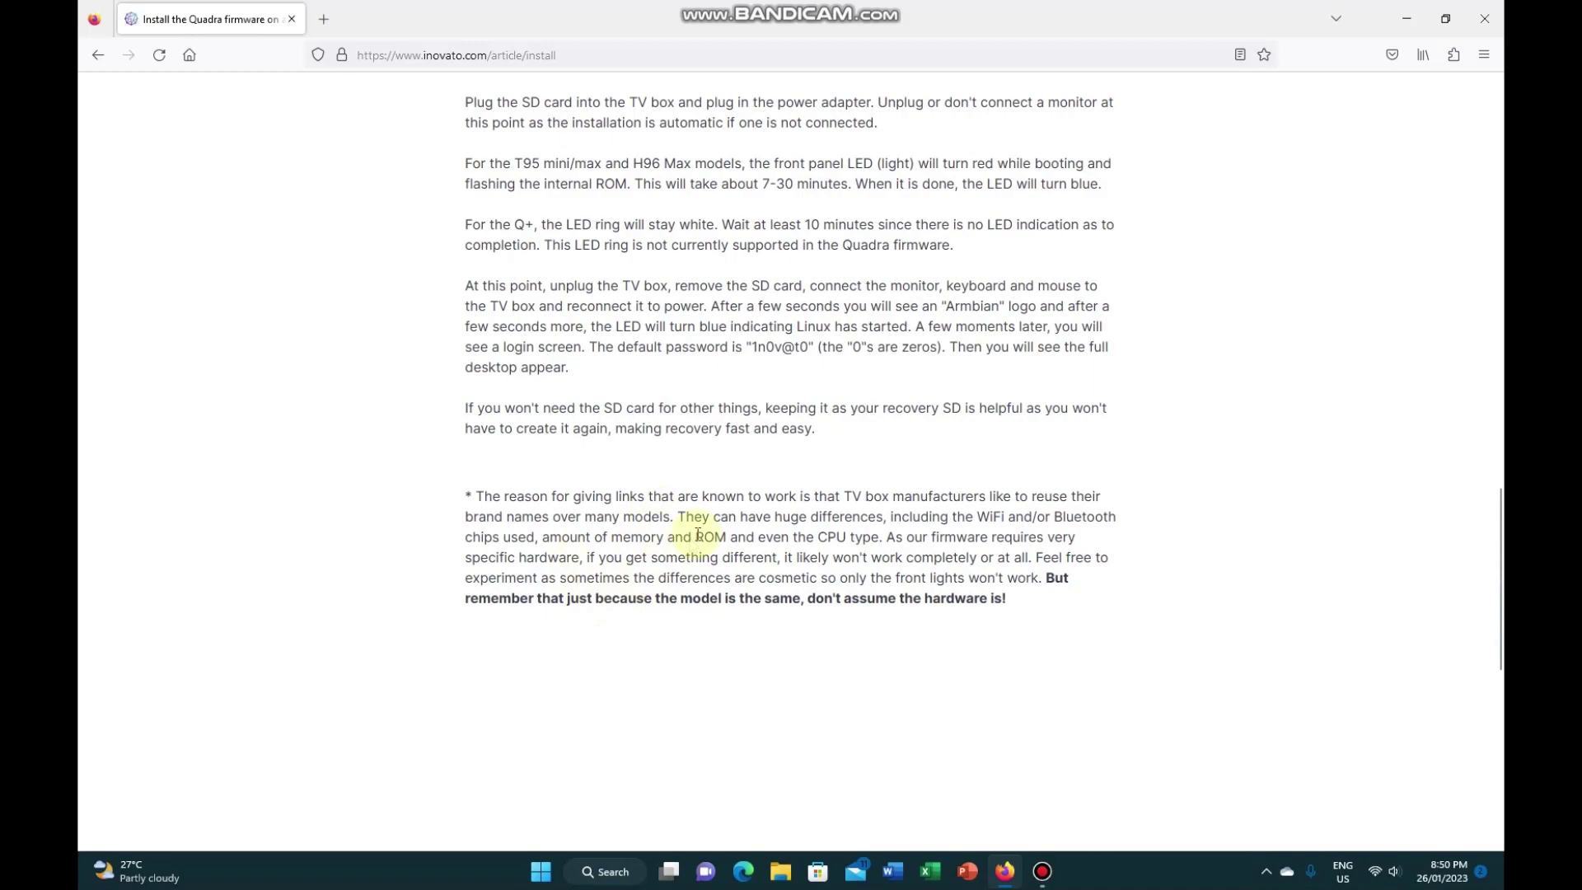
{"action": "scroll", "coordinate": [700, 528], "scroll_direction": "up", "scroll_amount": 7}
{"action": "scroll", "coordinate": [706, 528], "scroll_direction": "up", "scroll_amount": 5}
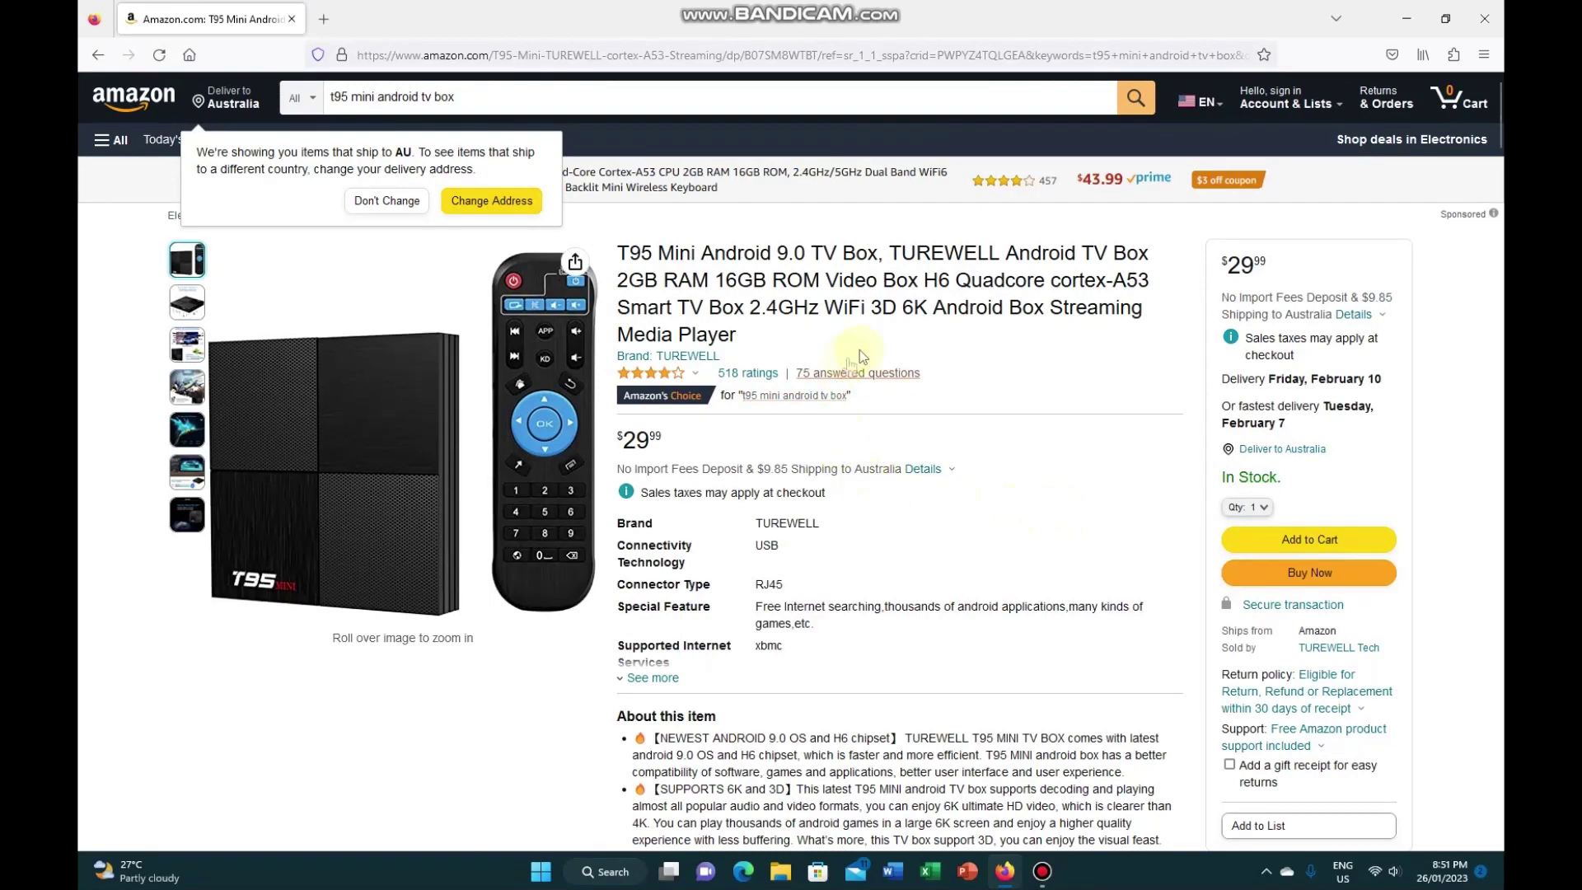
- Go back to the install article and follow Step 1's 'Quadra firmware' link
{"action": "left_click", "coordinate": [105, 56]}
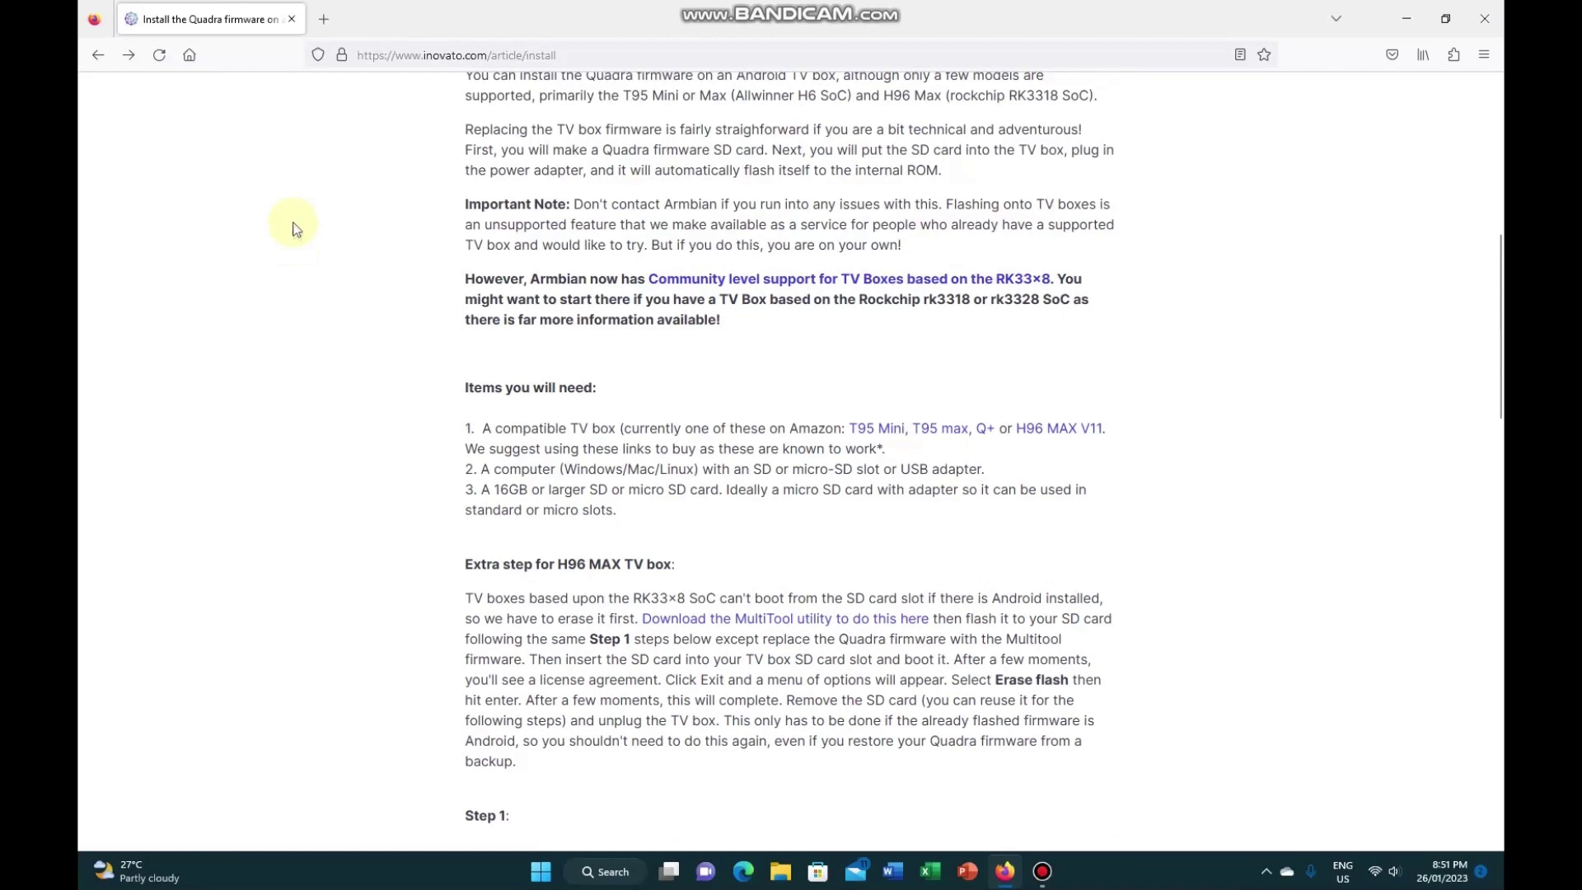
{"action": "scroll", "coordinate": [384, 311], "scroll_direction": "up", "scroll_amount": 7}
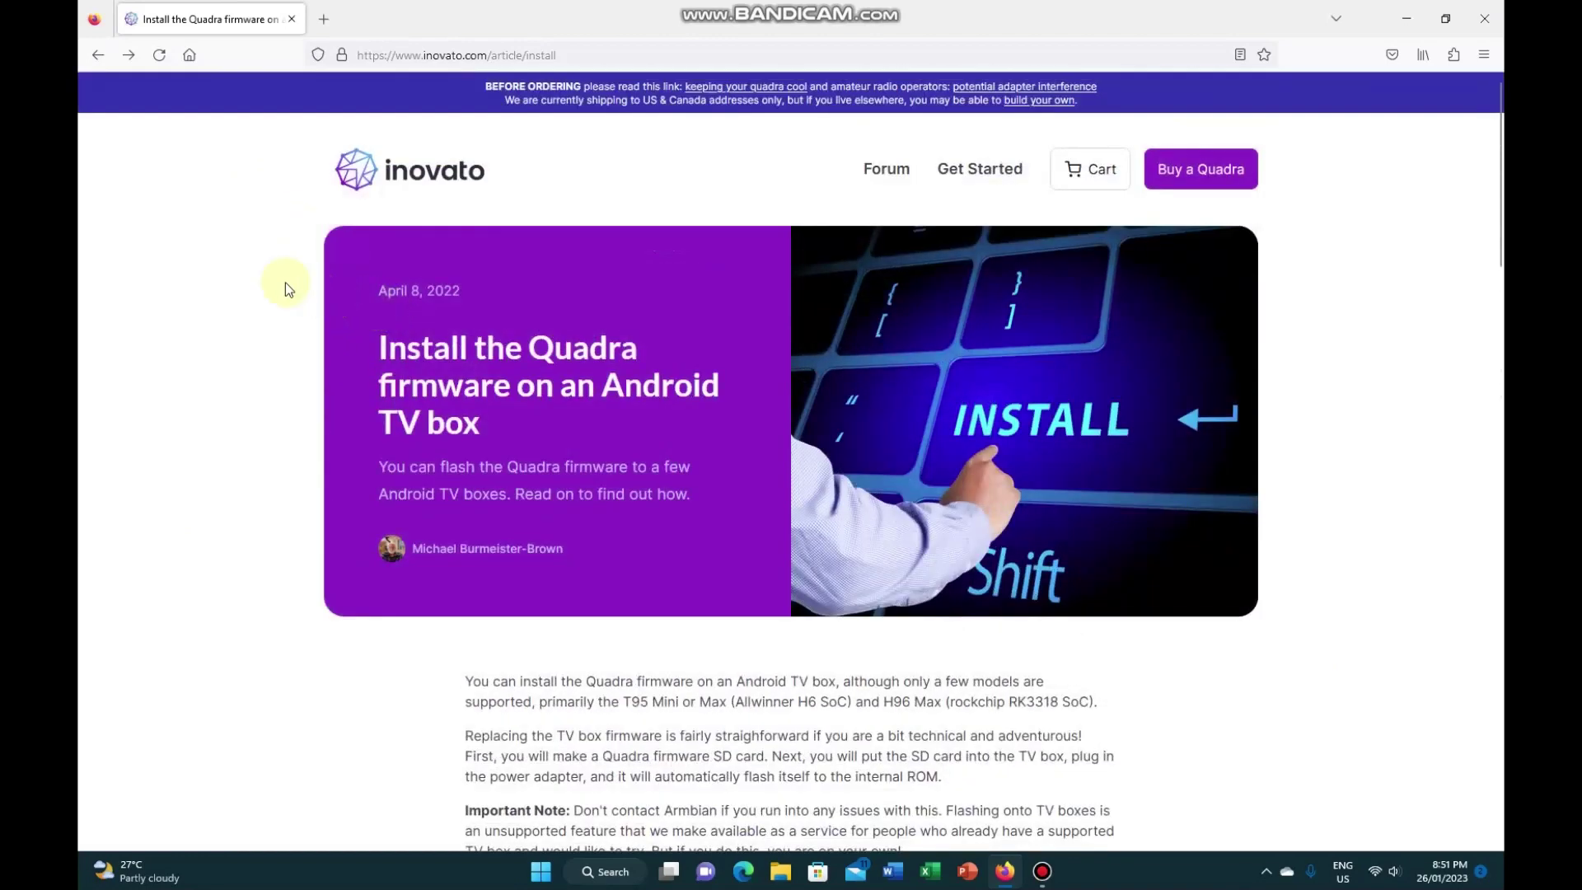
{"action": "scroll", "coordinate": [285, 283], "scroll_direction": "down", "scroll_amount": 3}
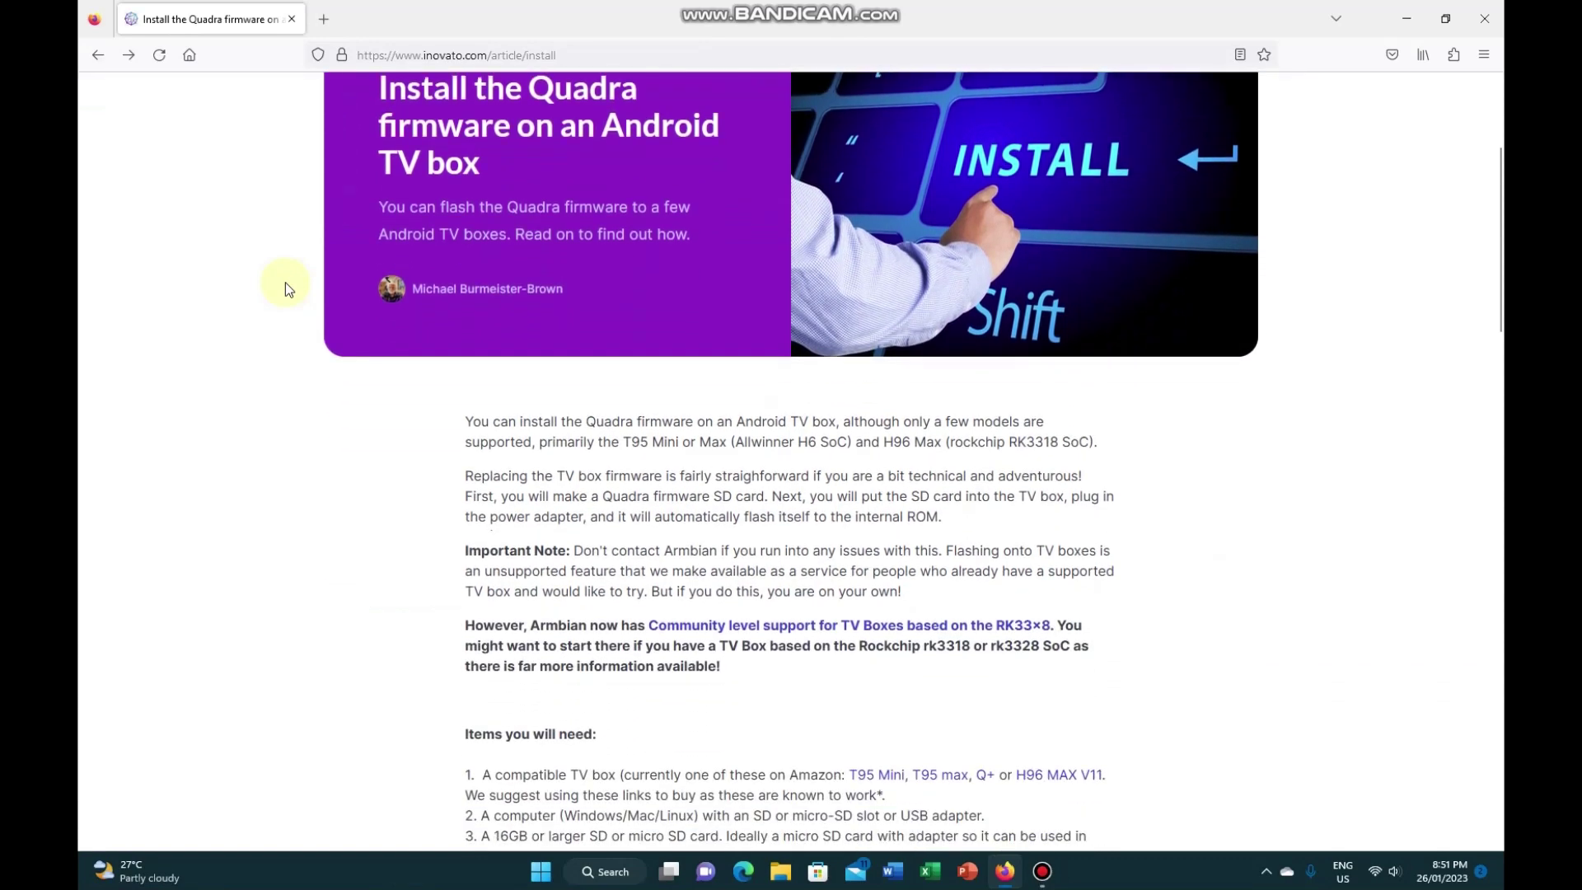
{"action": "scroll", "coordinate": [286, 282], "scroll_direction": "down", "scroll_amount": 2}
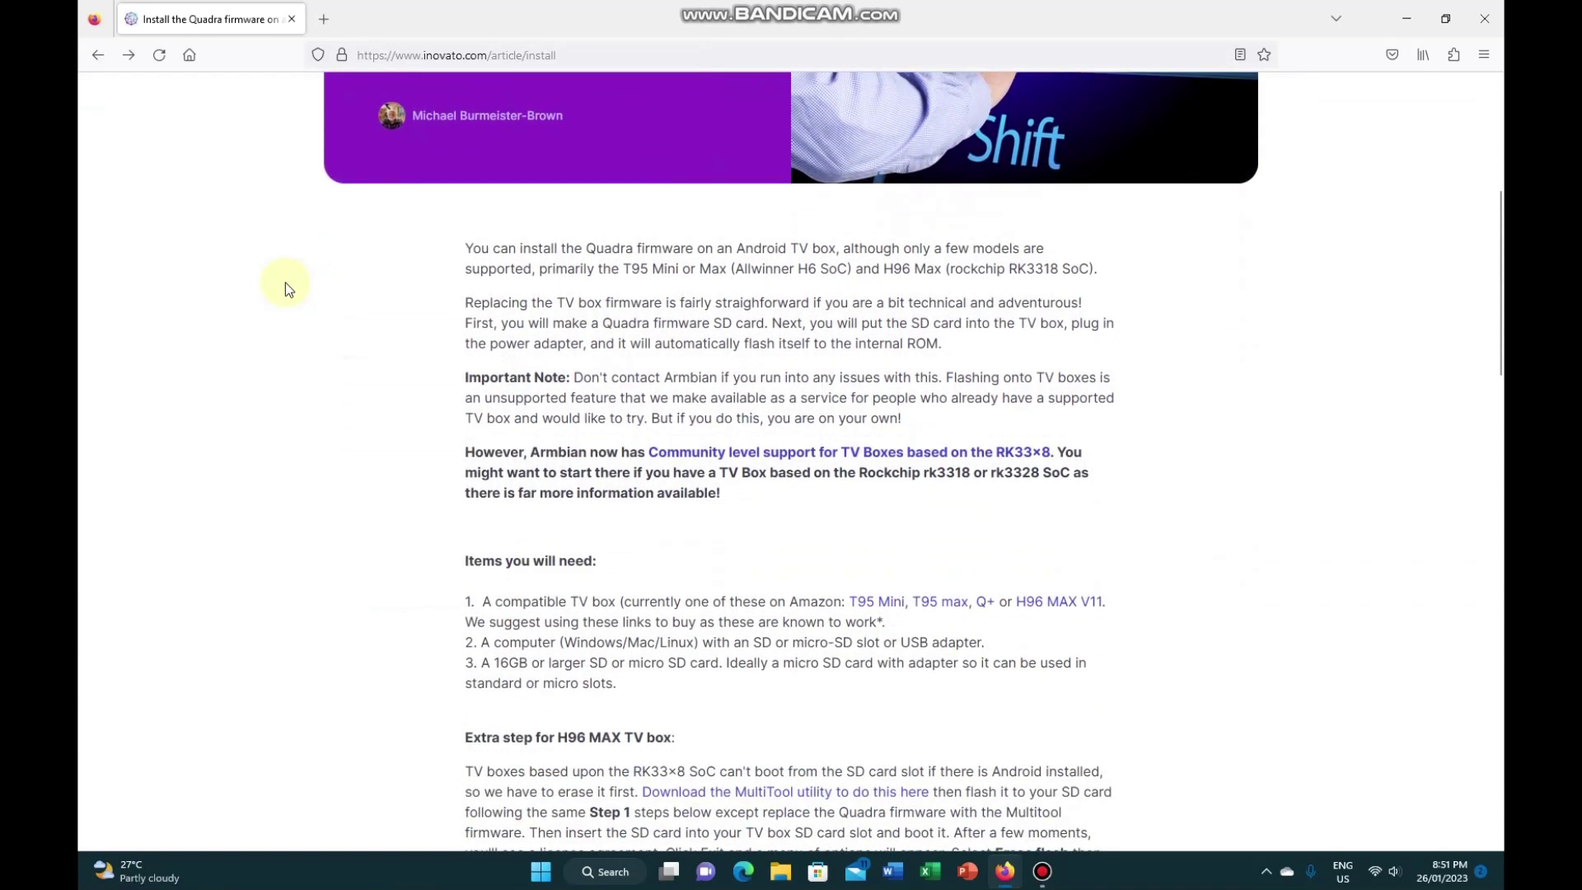
{"action": "scroll", "coordinate": [286, 281], "scroll_direction": "down", "scroll_amount": 1}
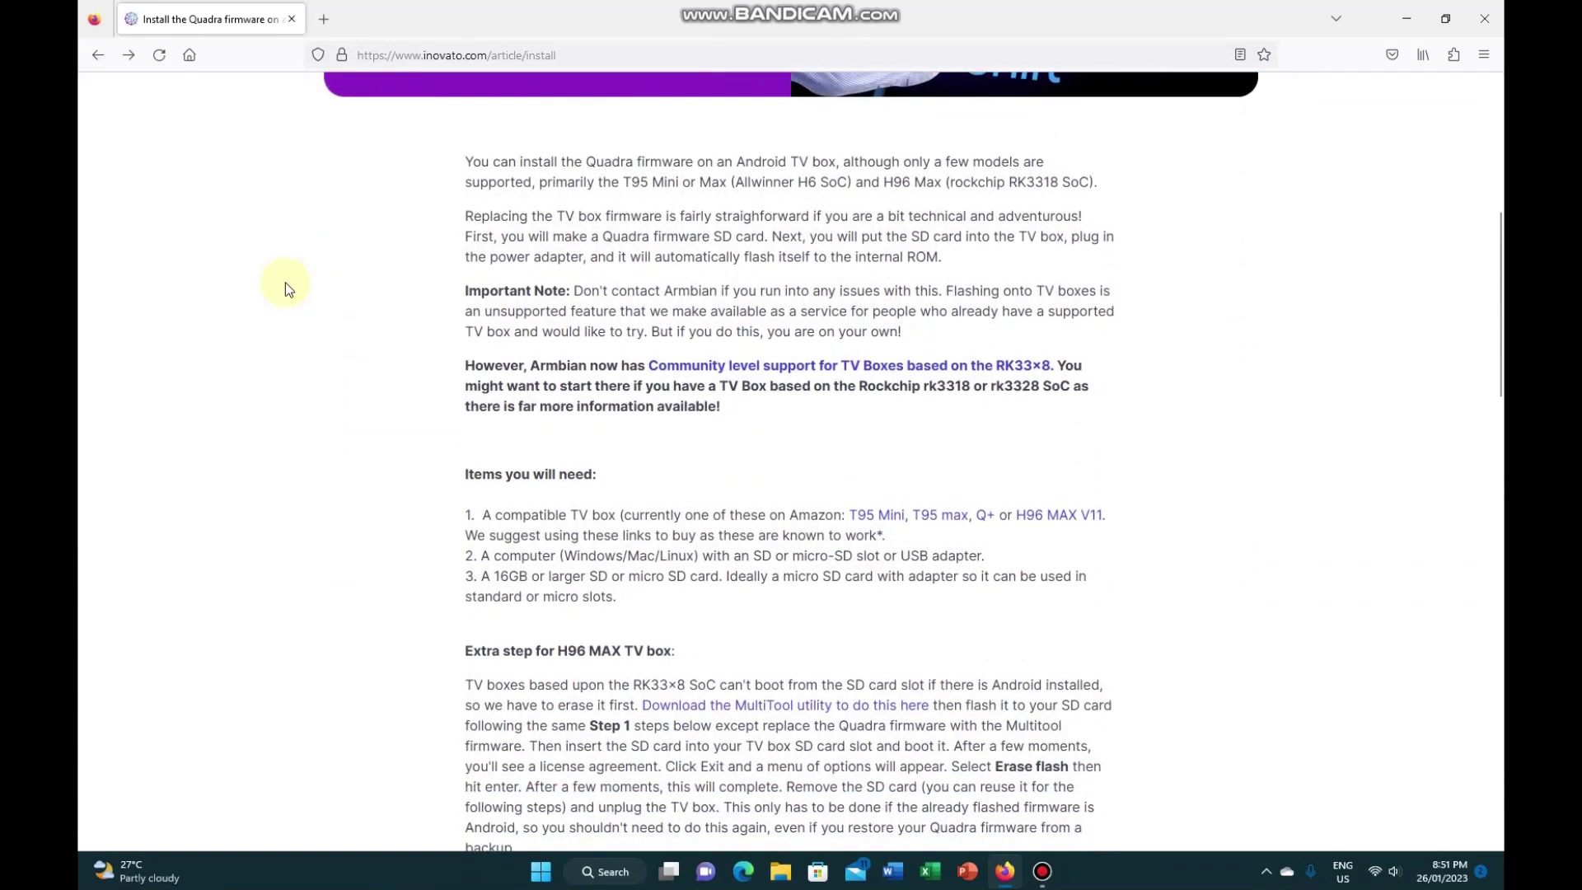
{"action": "scroll", "coordinate": [286, 282], "scroll_direction": "down", "scroll_amount": 1}
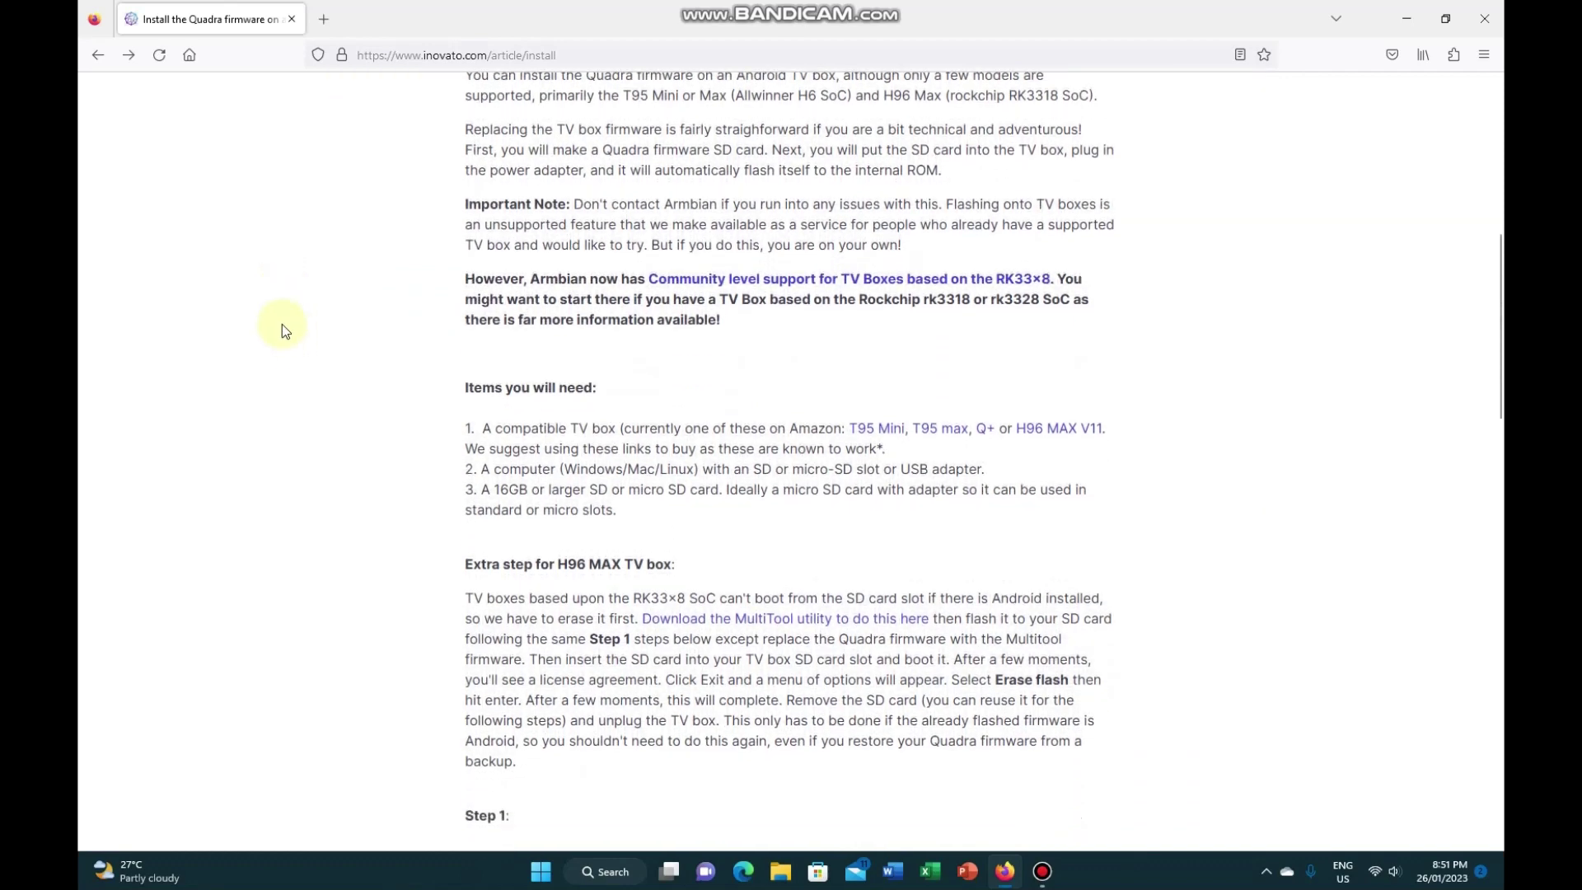
{"action": "scroll", "coordinate": [284, 343], "scroll_direction": "down", "scroll_amount": 1}
{"action": "scroll", "coordinate": [272, 340], "scroll_direction": "down", "scroll_amount": 1}
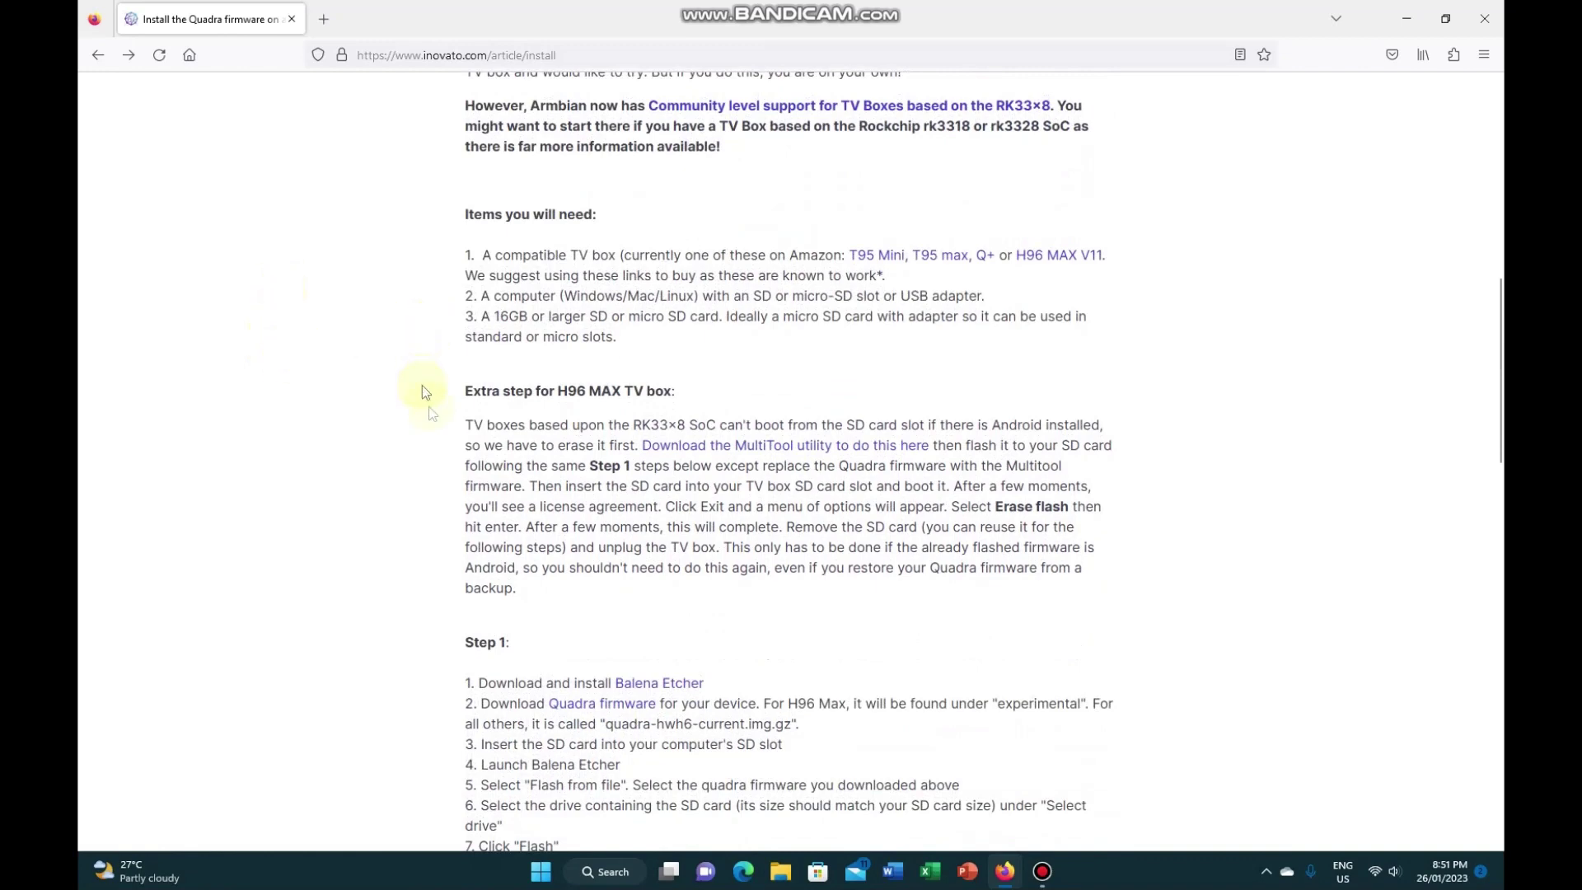
{"action": "scroll", "coordinate": [371, 459], "scroll_direction": "down", "scroll_amount": 3}
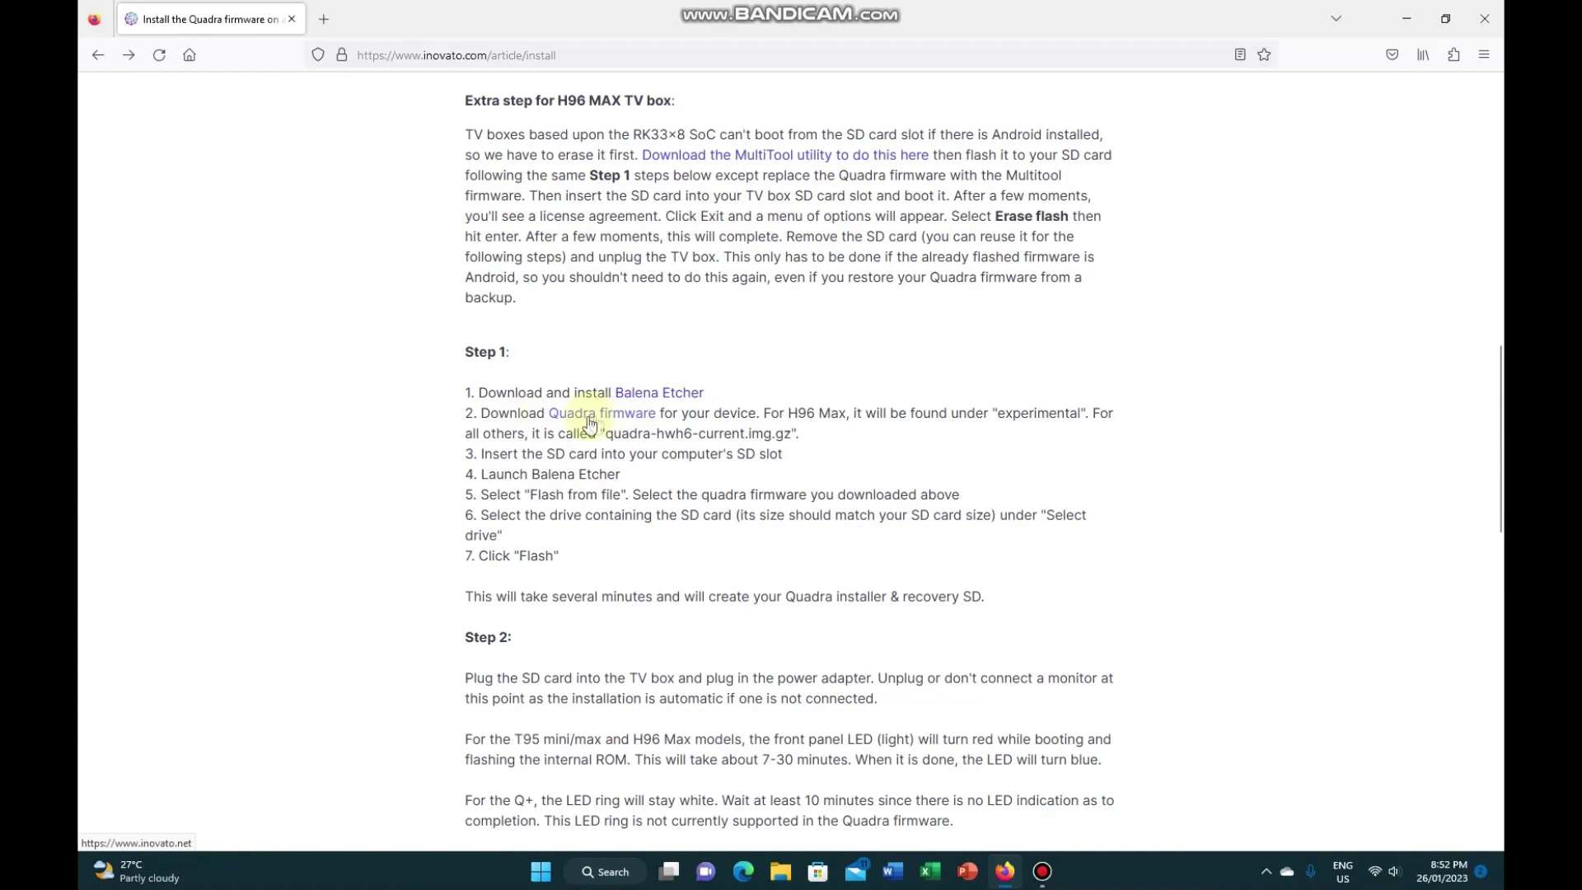
{"action": "scroll", "coordinate": [596, 423], "scroll_direction": "up", "scroll_amount": 10}
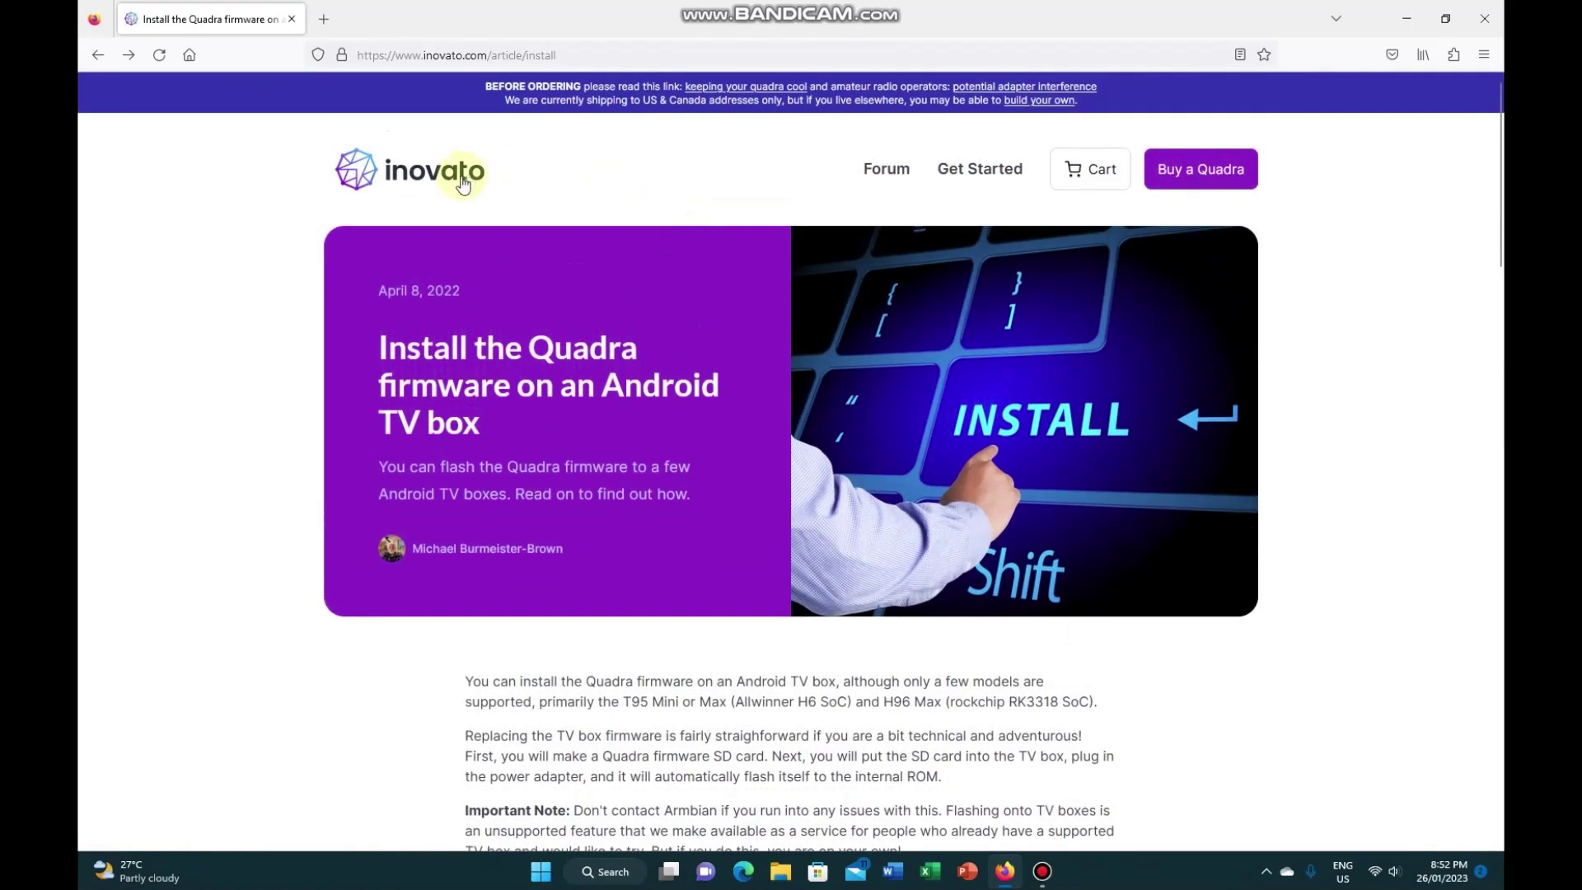
{"action": "scroll", "coordinate": [636, 542], "scroll_direction": "down", "scroll_amount": 6}
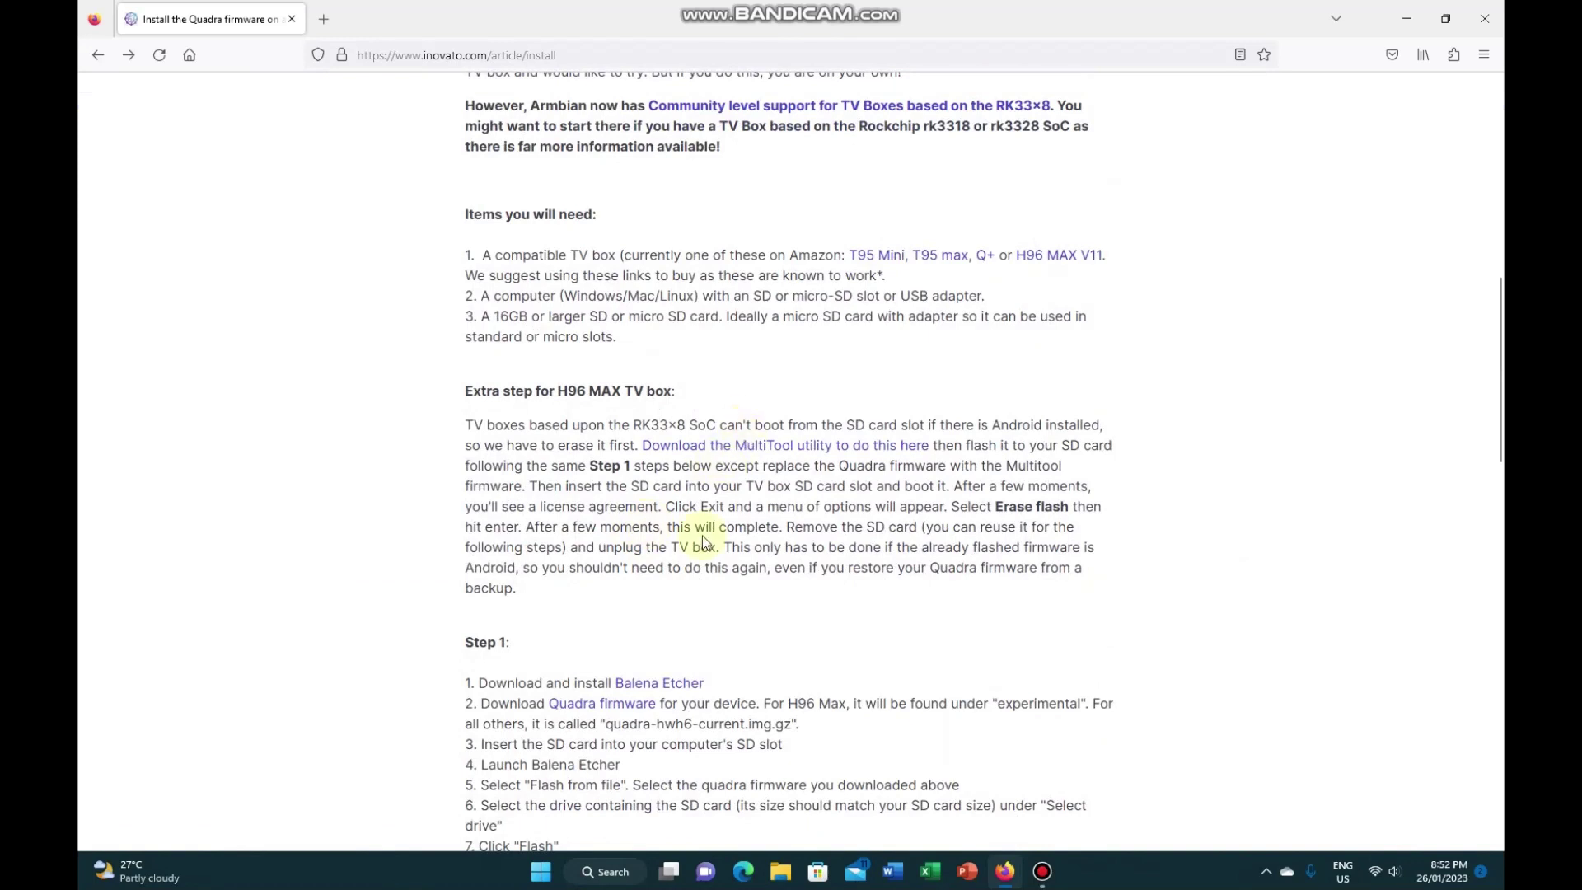
{"action": "scroll", "coordinate": [634, 540], "scroll_direction": "down", "scroll_amount": 3}
{"action": "left_click", "coordinate": [624, 534]}
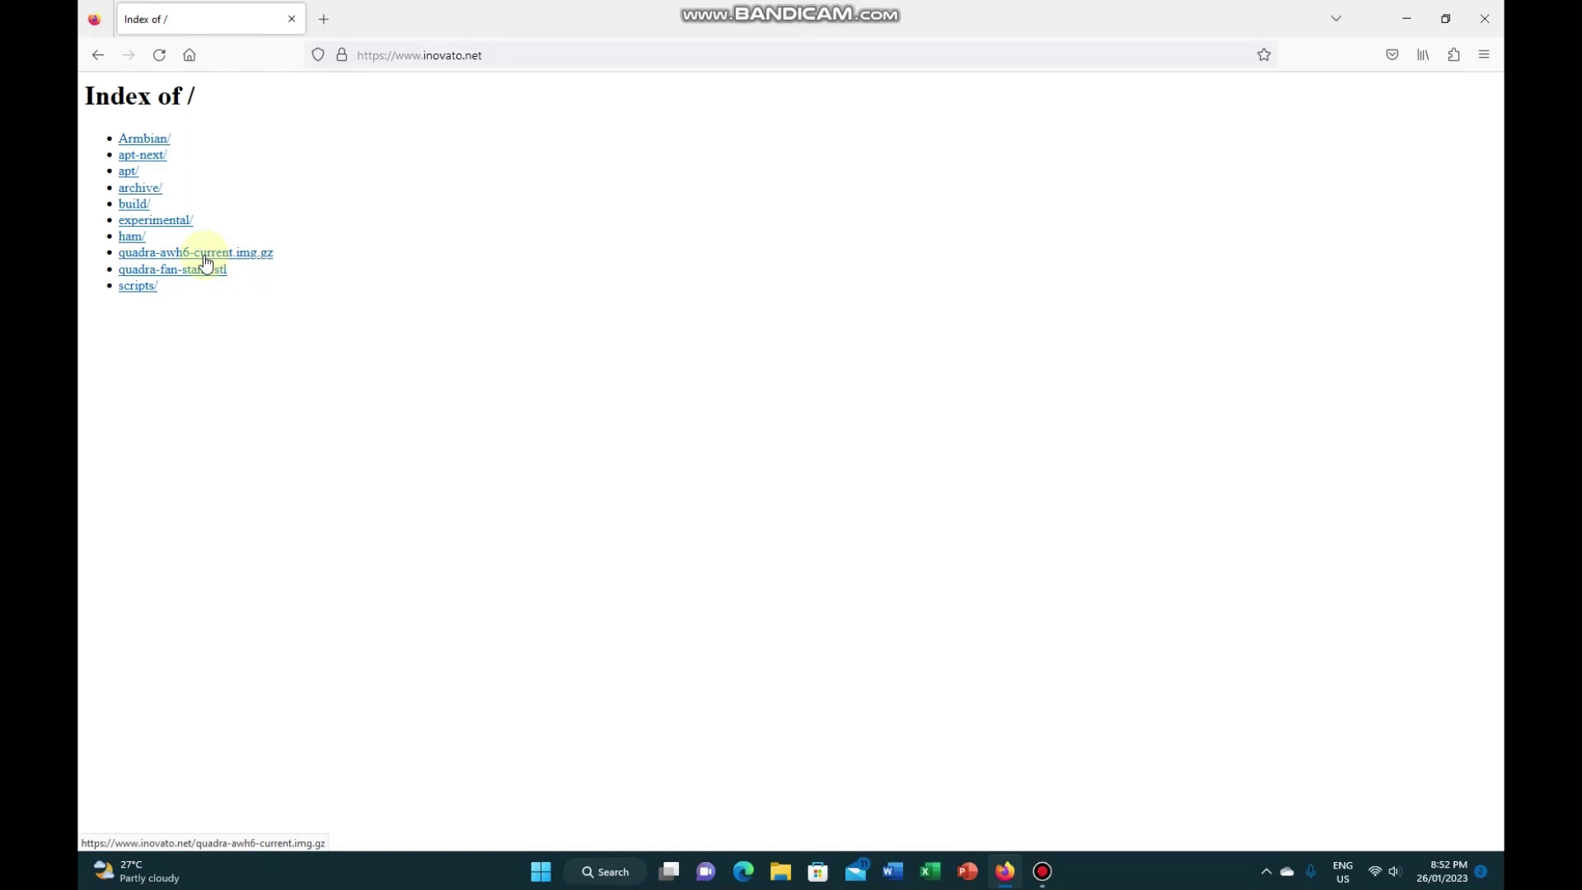
- Download quadra-awh6-current.img.gz and return to the install article
{"action": "left_click", "coordinate": [219, 257]}
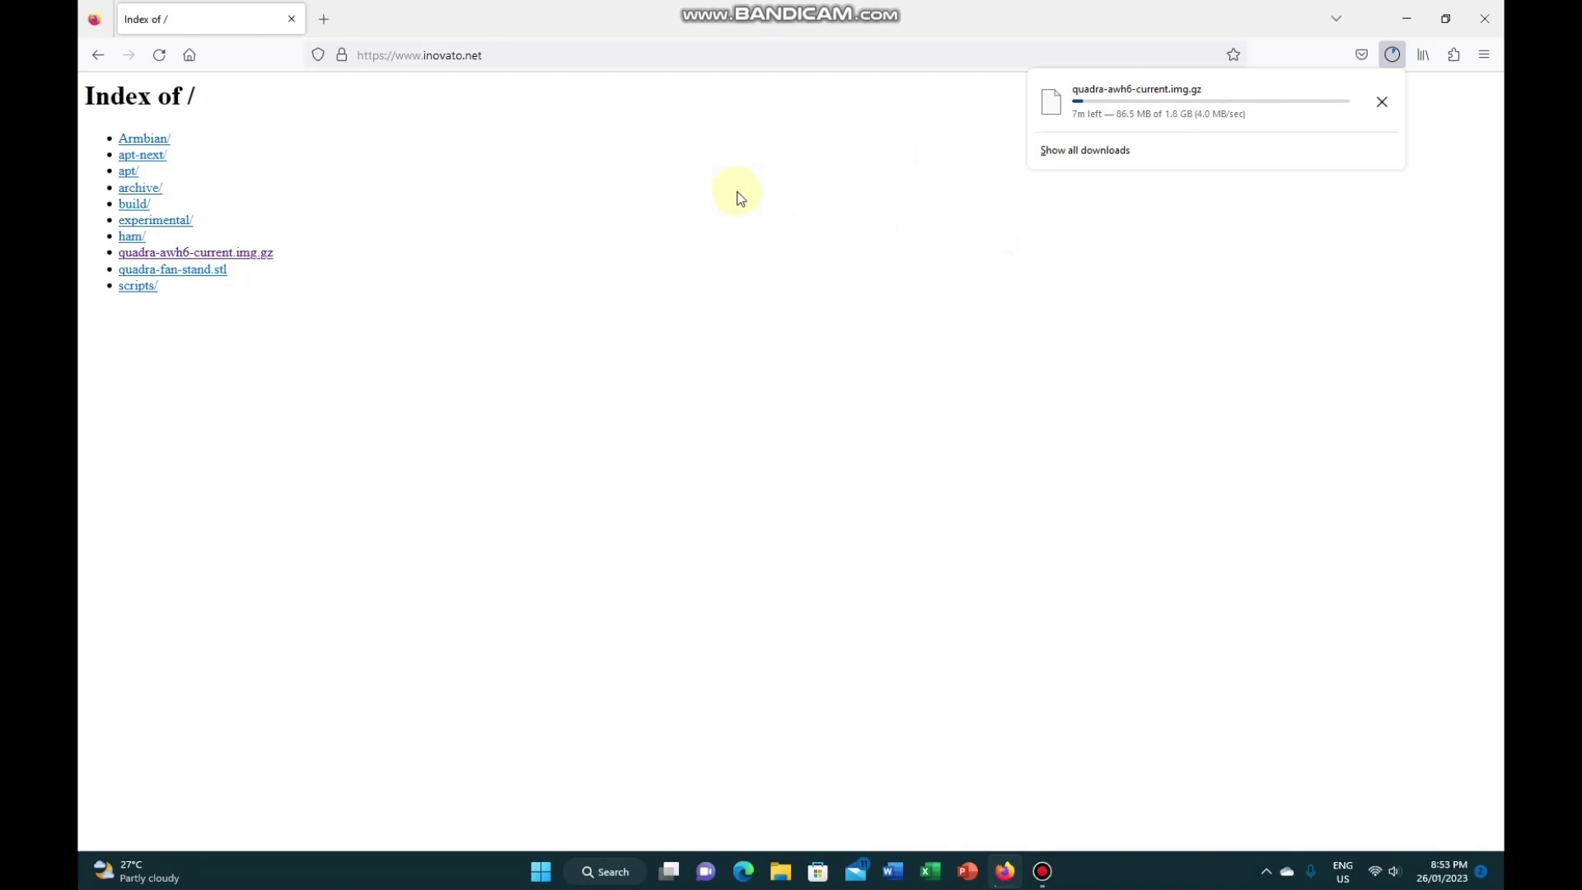
{"action": "left_click", "coordinate": [97, 56]}
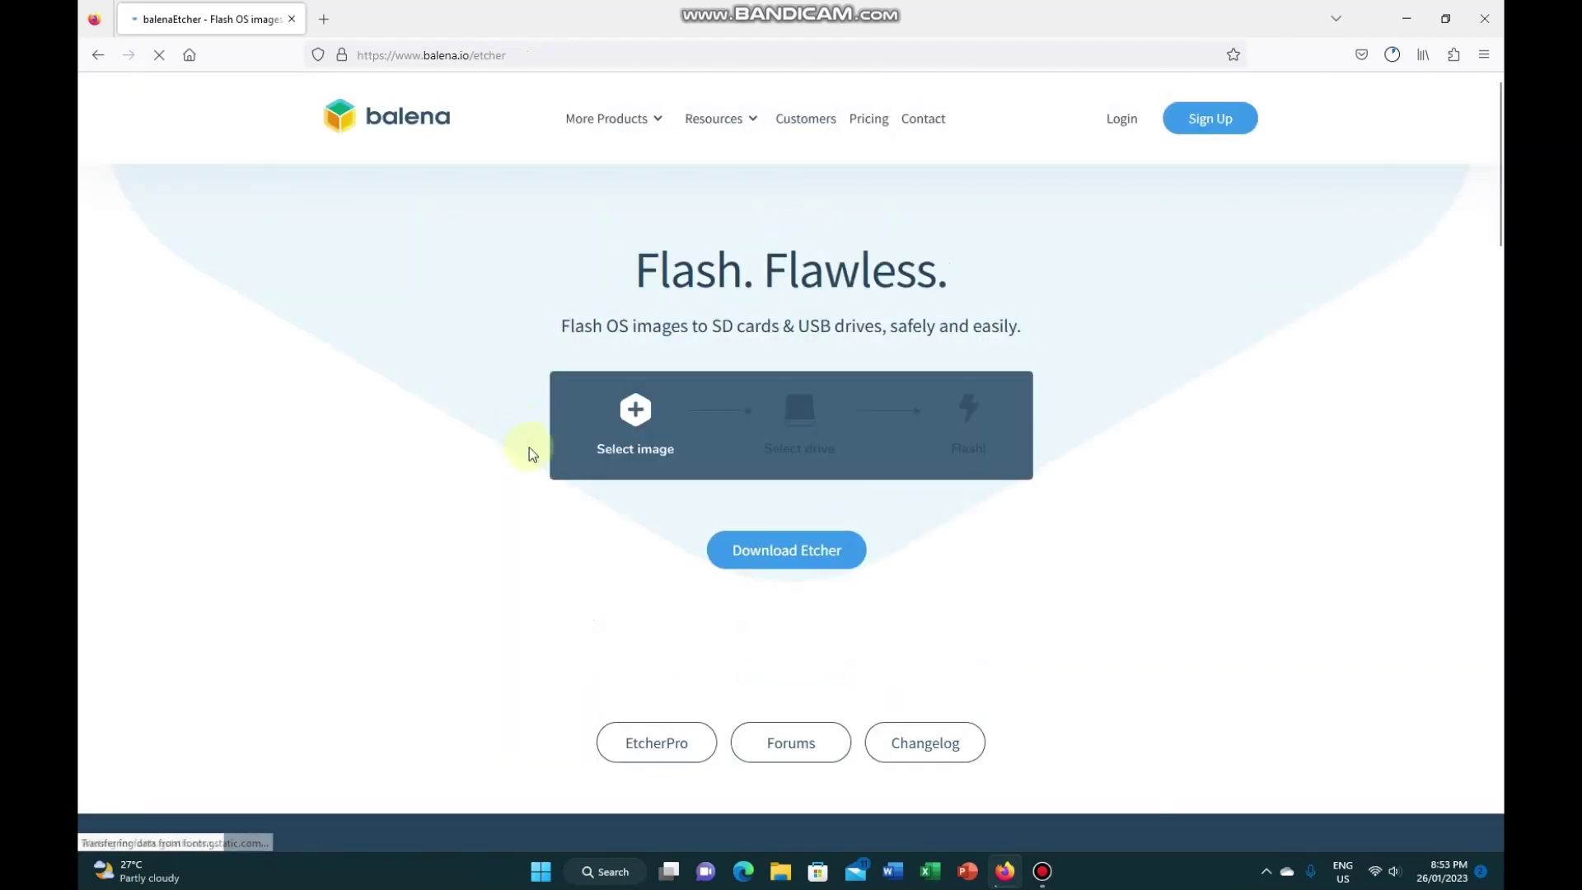
- Download balenaEtcher-Portable-1.13.3.exe and check progress of both downloads
{"action": "left_click", "coordinate": [775, 557]}
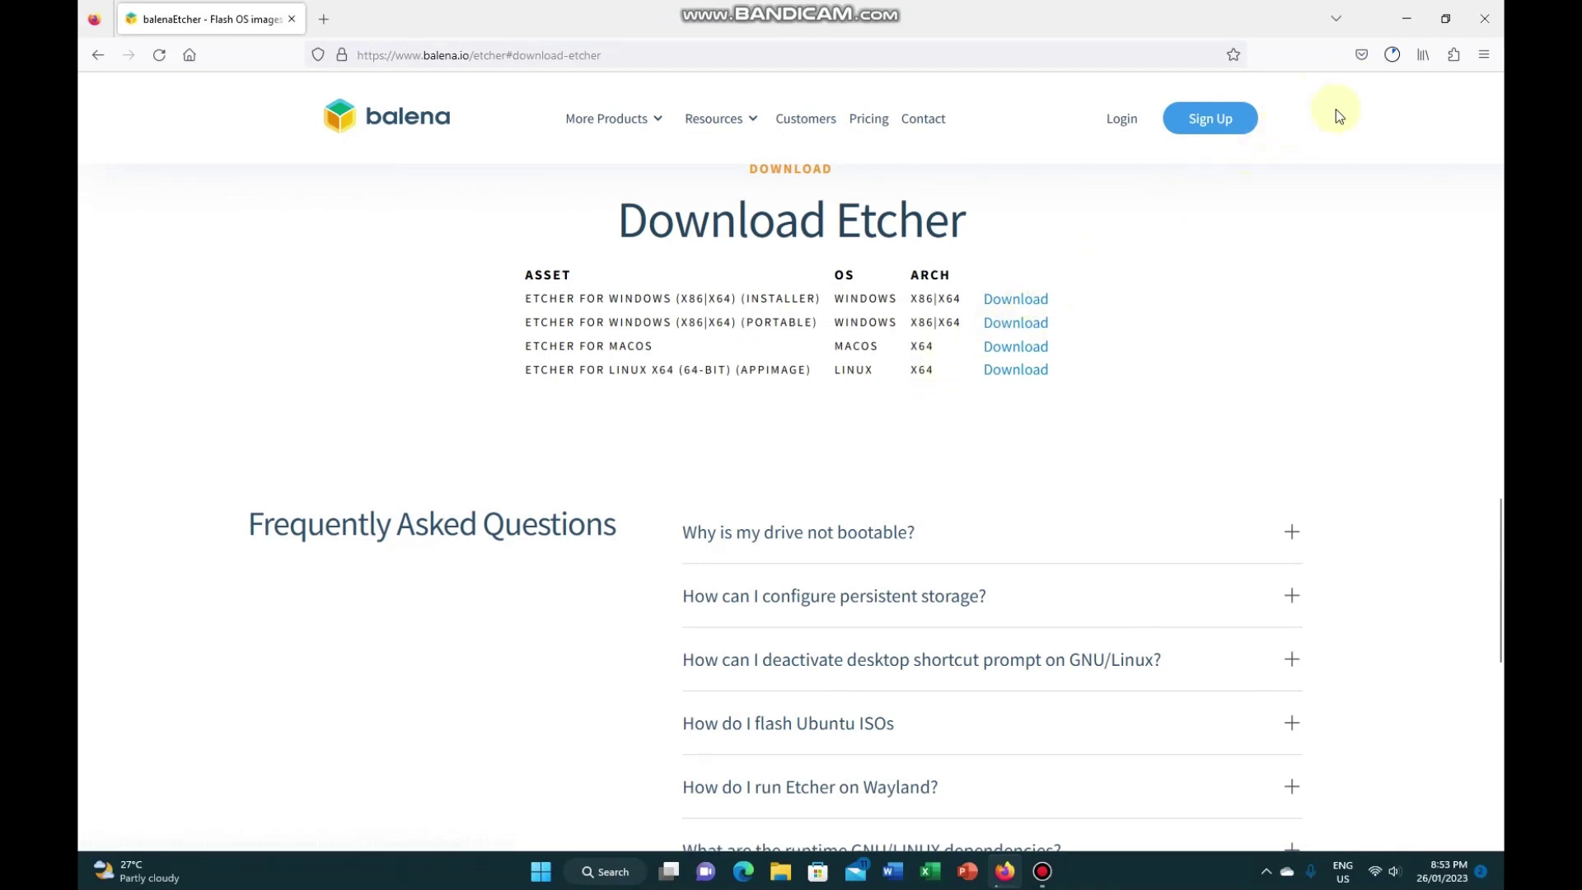
{"action": "left_click", "coordinate": [1392, 54]}
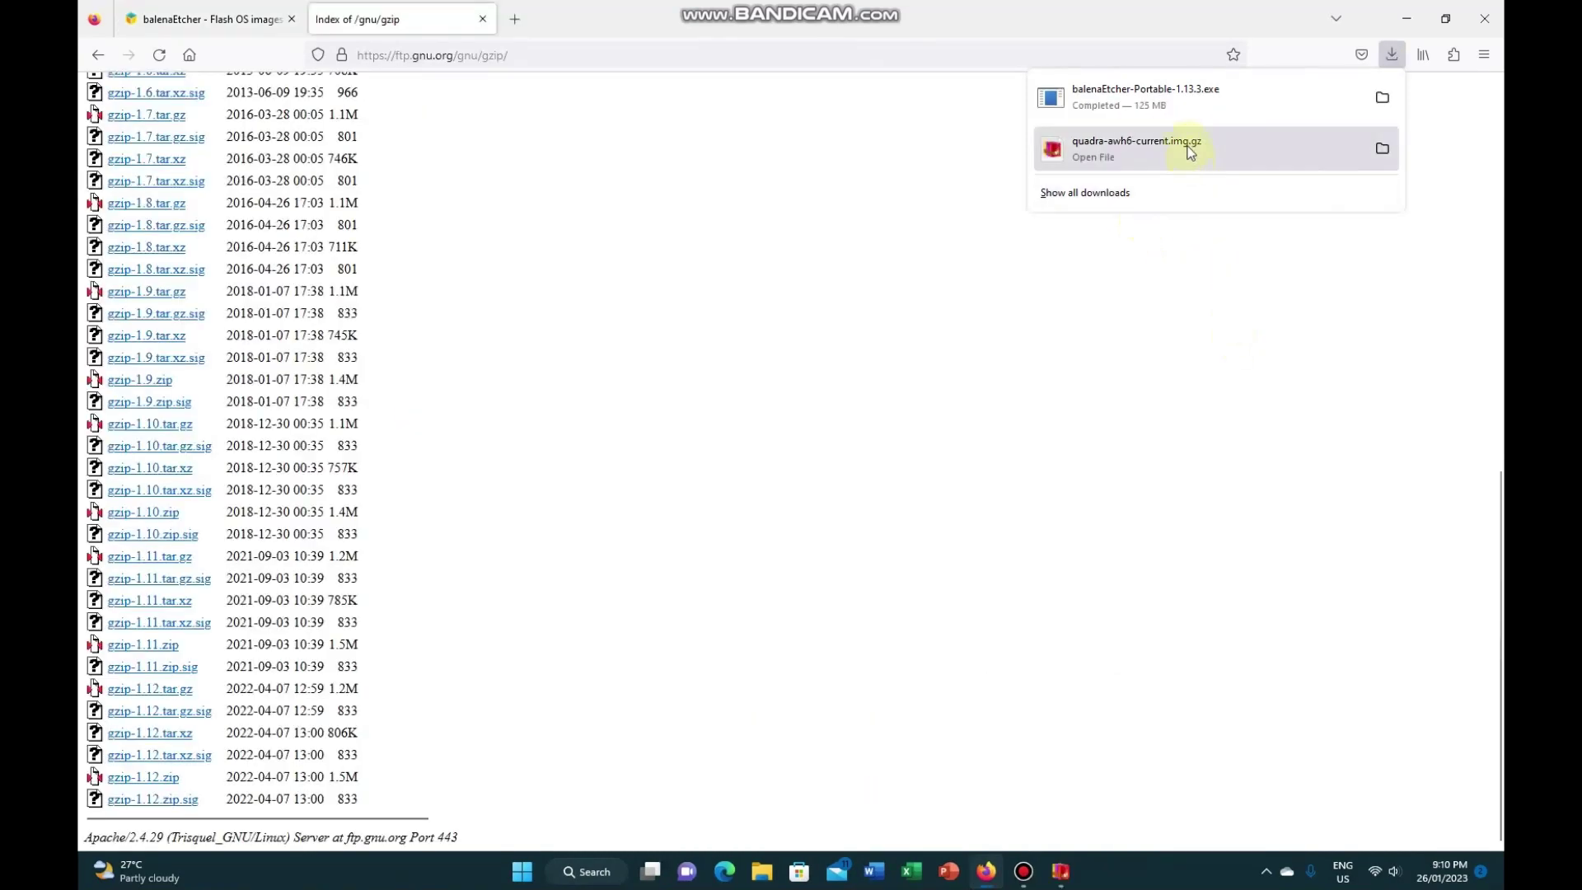
- Open quadra-awh6-current.img.gz in BreeZip and extract the image to D:\Downloads
{"action": "left_click", "coordinate": [1081, 157]}
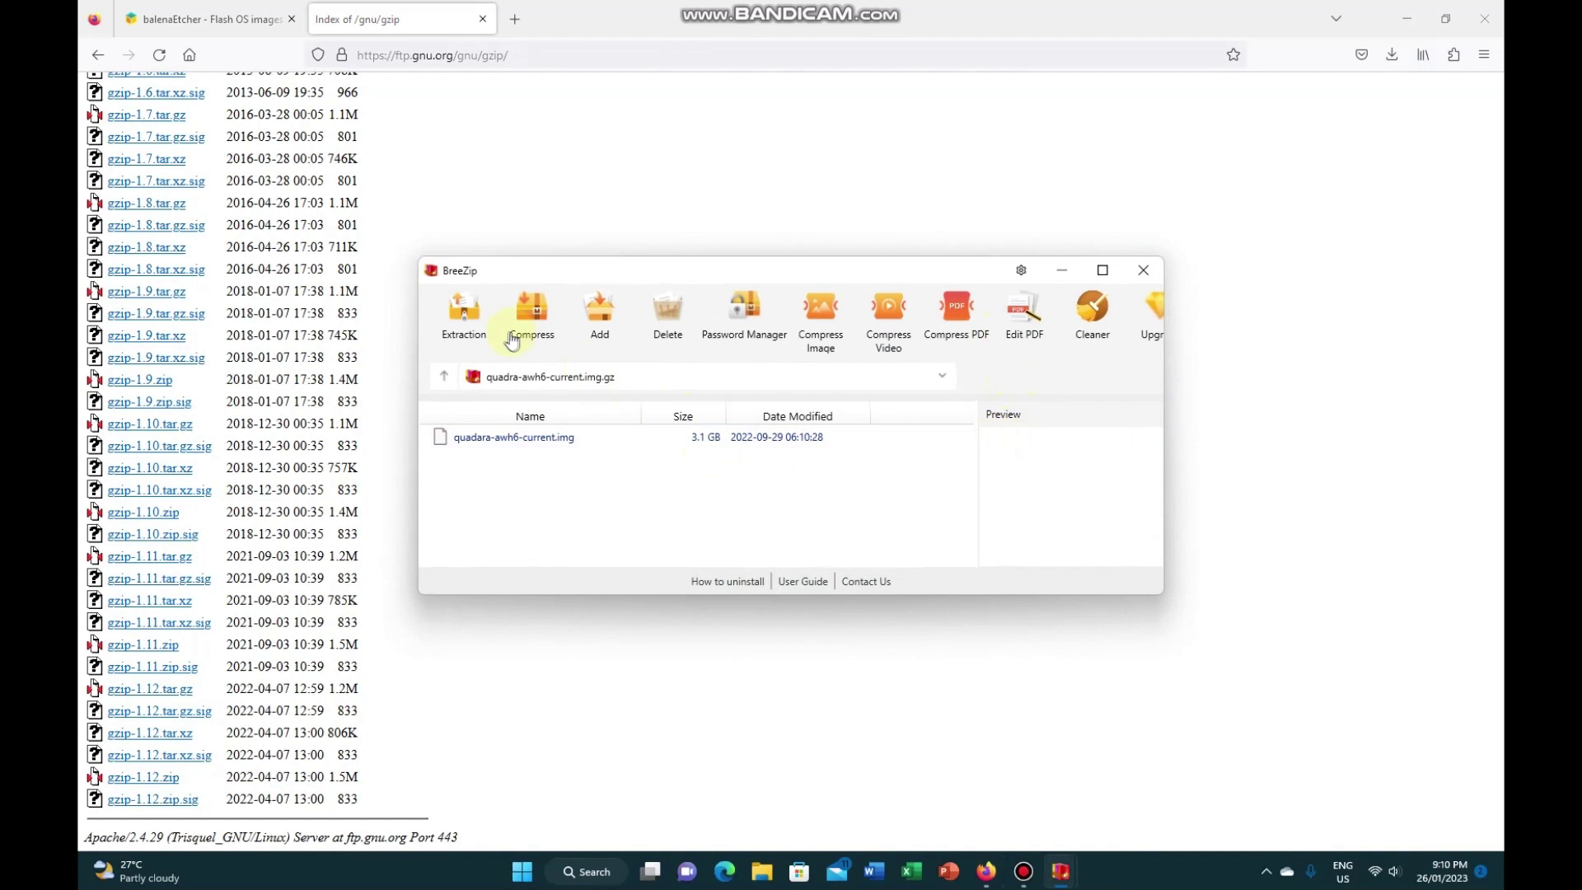
{"action": "left_click", "coordinate": [464, 313]}
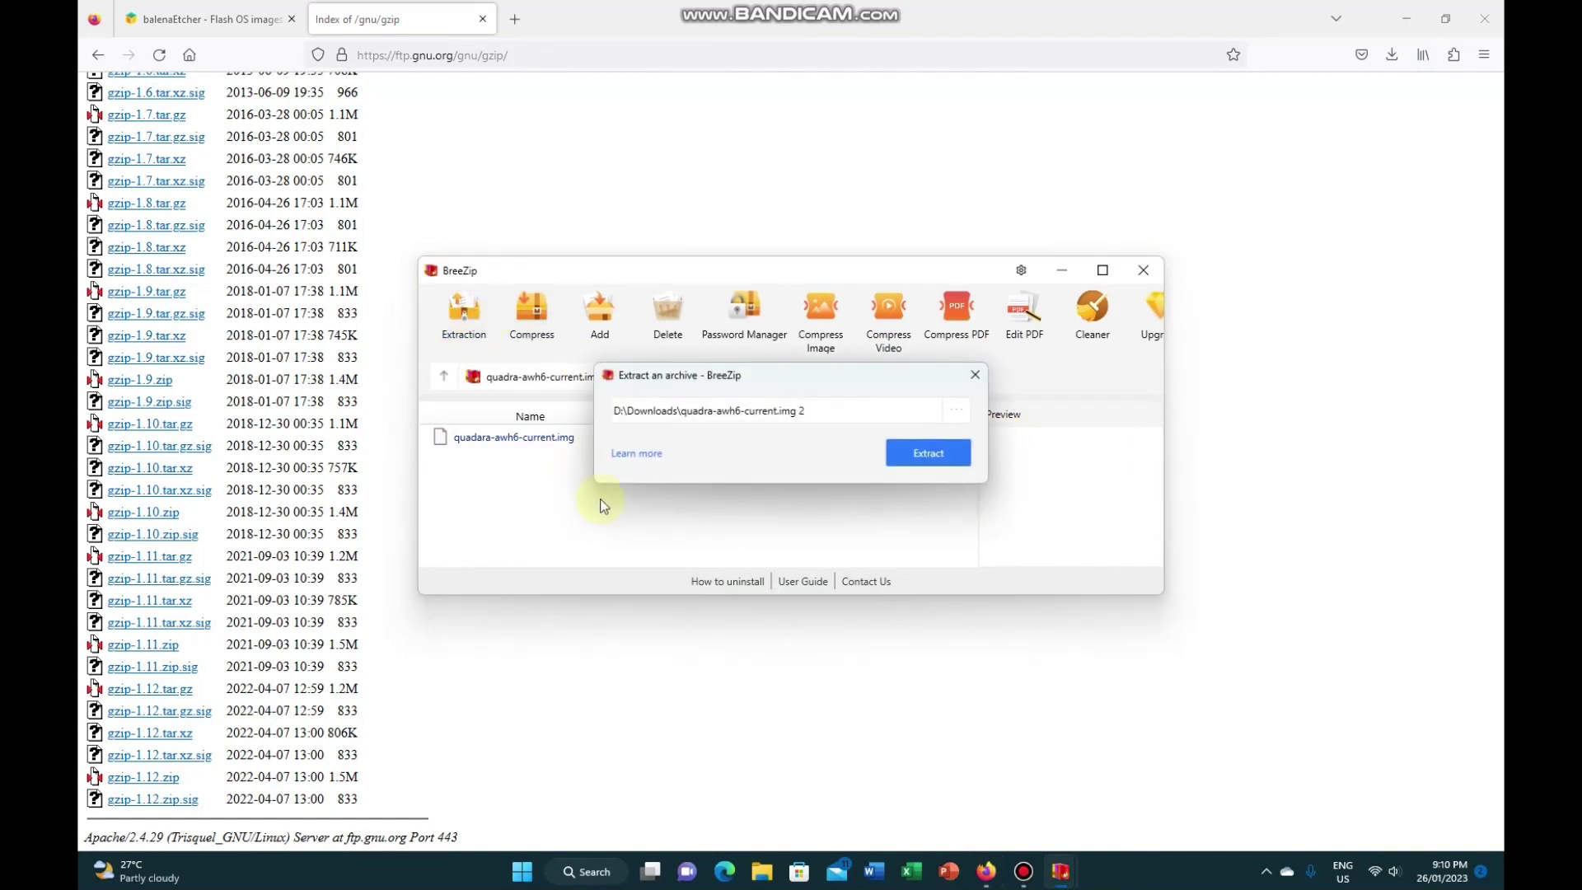
{"action": "left_click", "coordinate": [946, 456]}
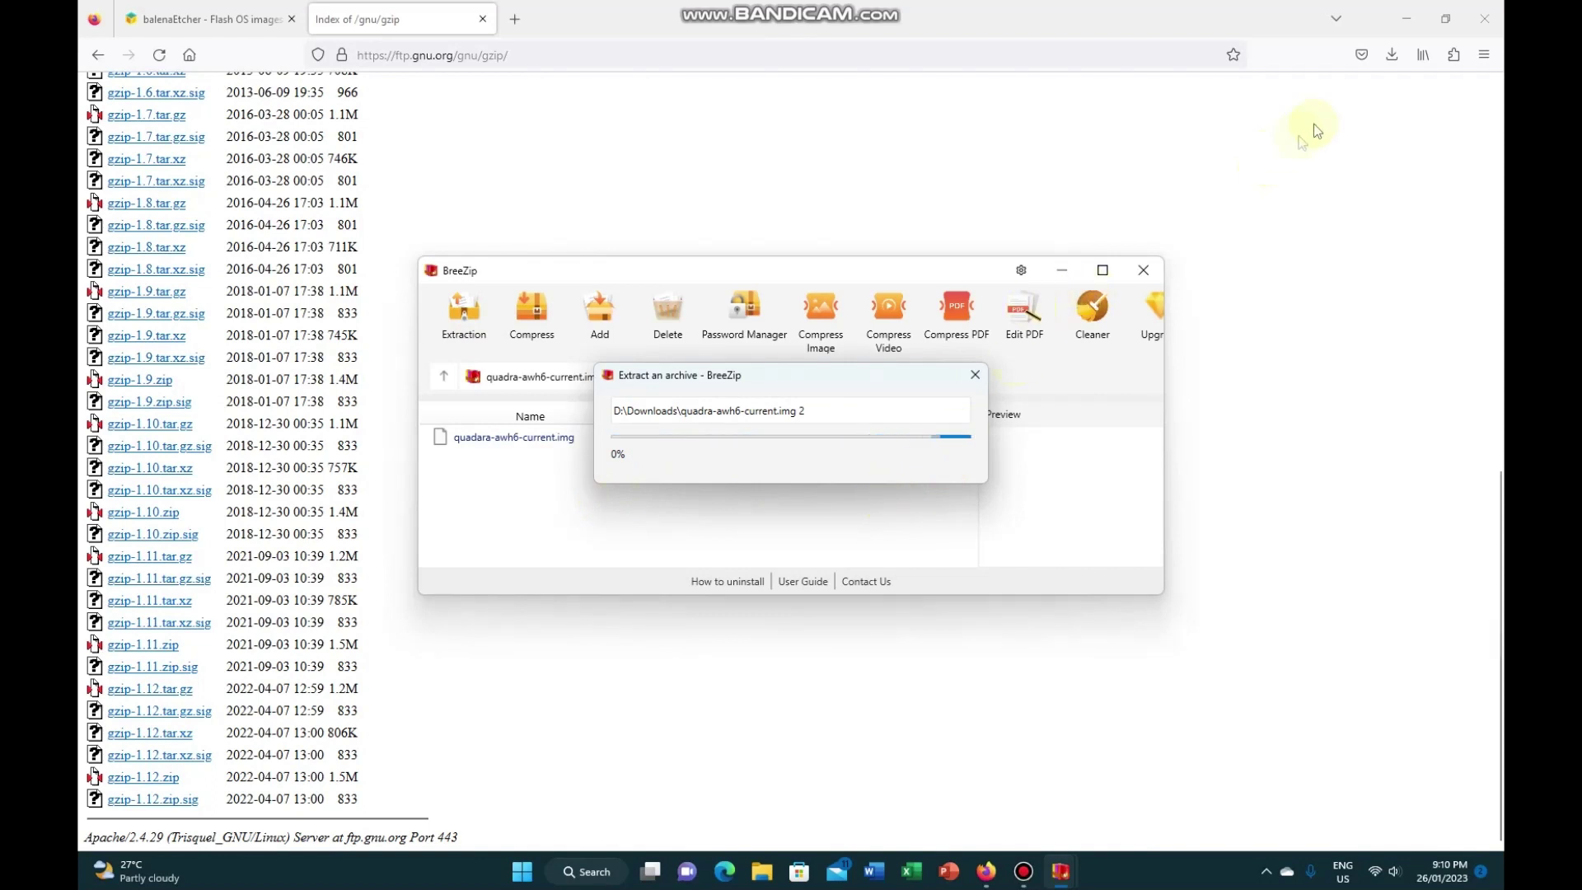
- Launch balenaEtcher-Portable and drag in quadra-awh6-current.img as the flash source
{"action": "left_click", "coordinate": [1392, 57]}
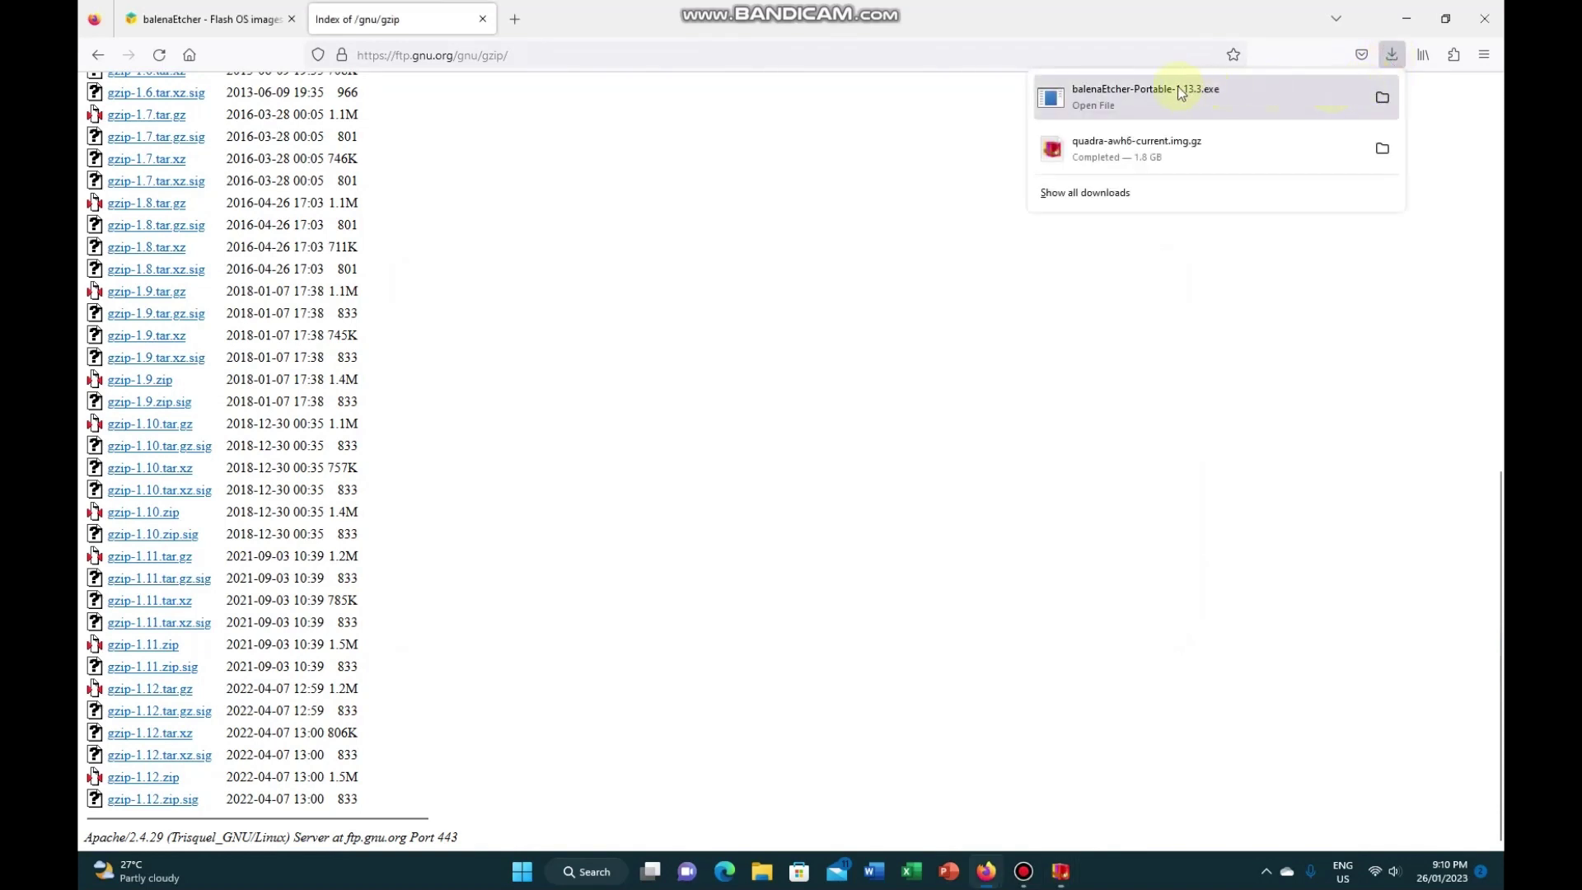
{"action": "left_click", "coordinate": [1109, 105]}
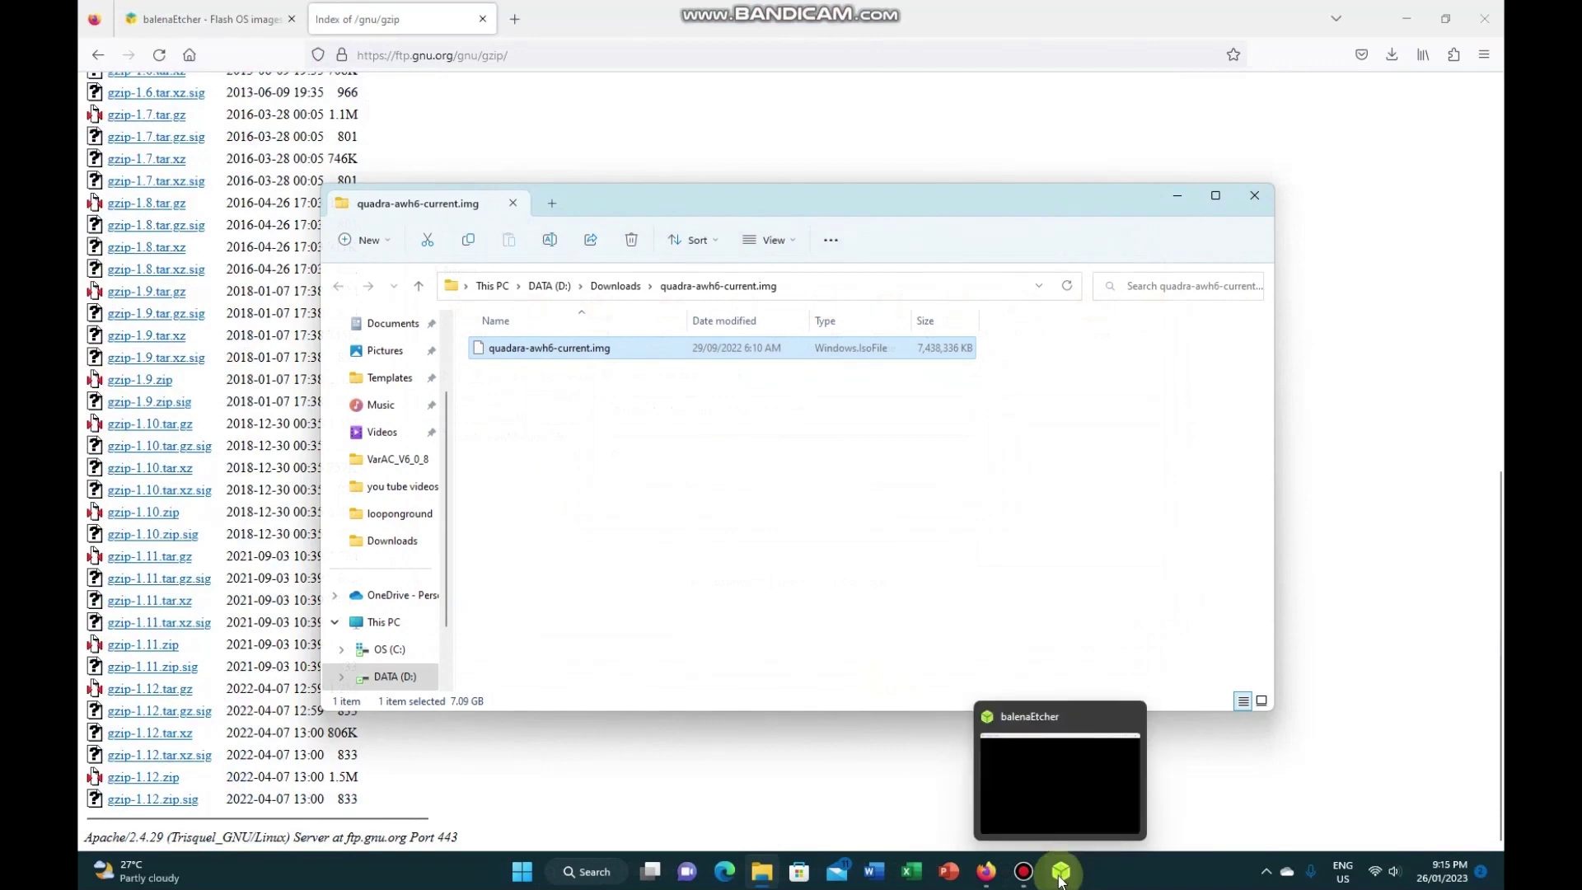
{"action": "left_click", "coordinate": [1060, 879]}
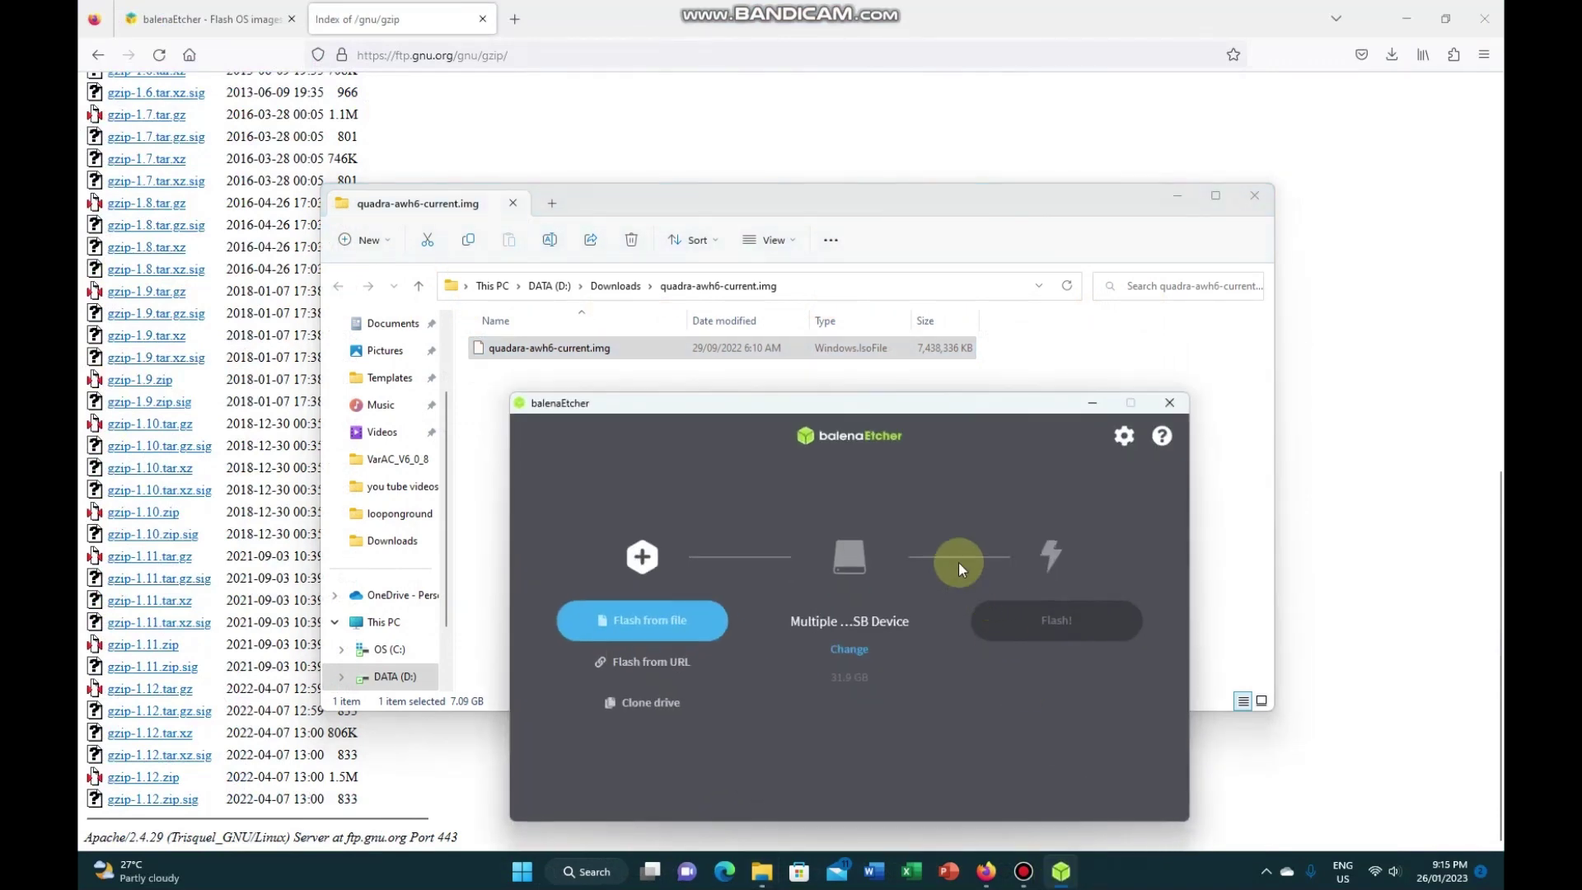
{"action": "left_click_drag", "start_coordinate": [532, 348], "coordinate": [630, 628]}
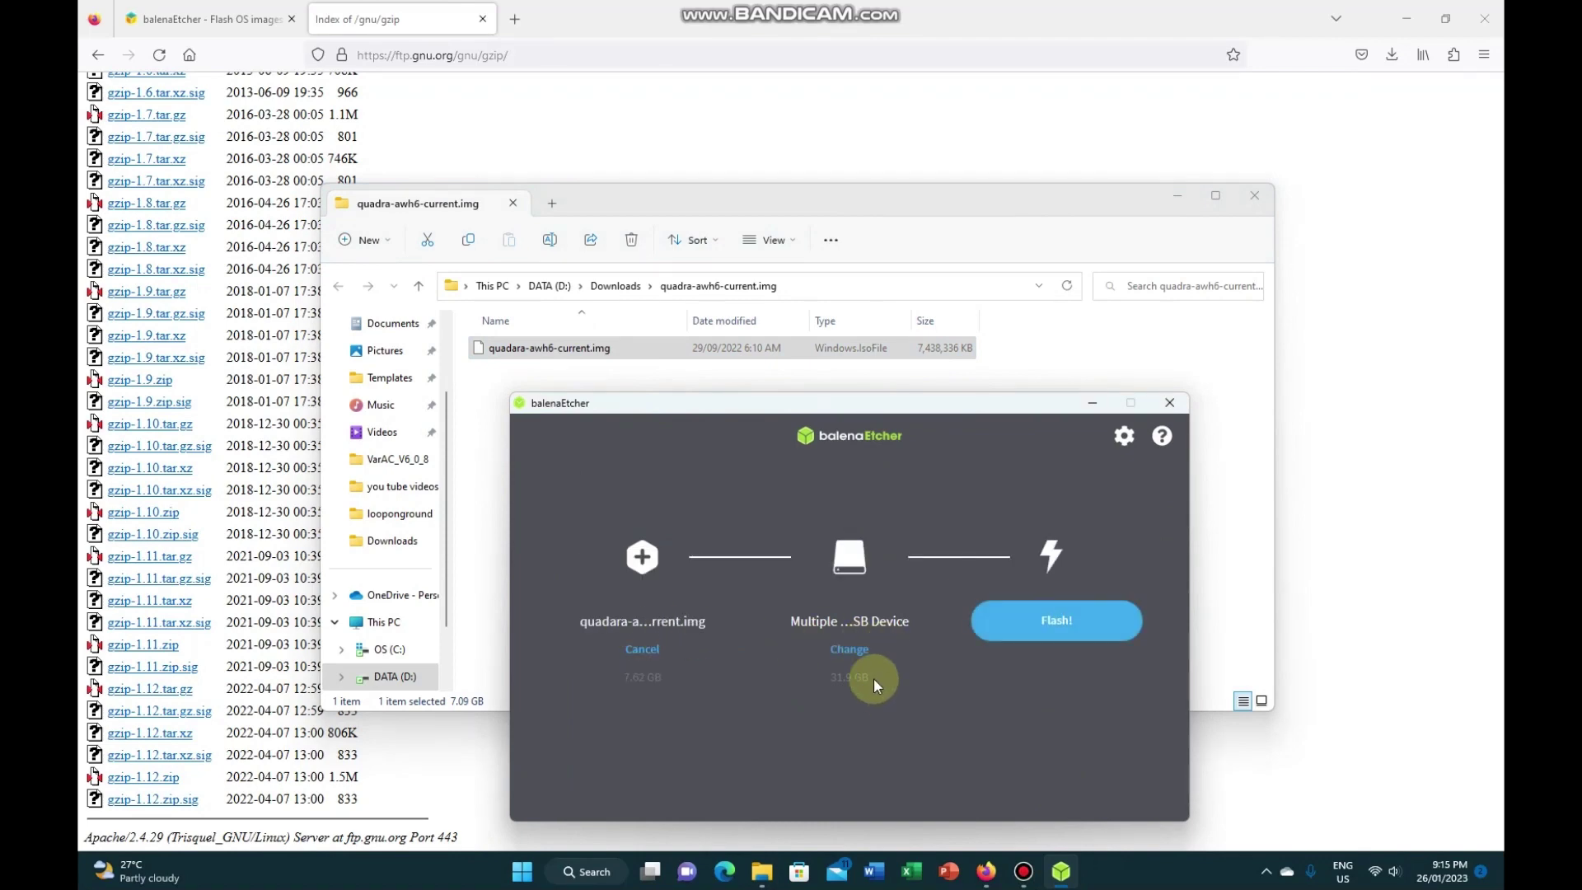
- Flash the image to the Multiple Card Reader USB Device (E:)
{"action": "left_click", "coordinate": [1055, 622]}
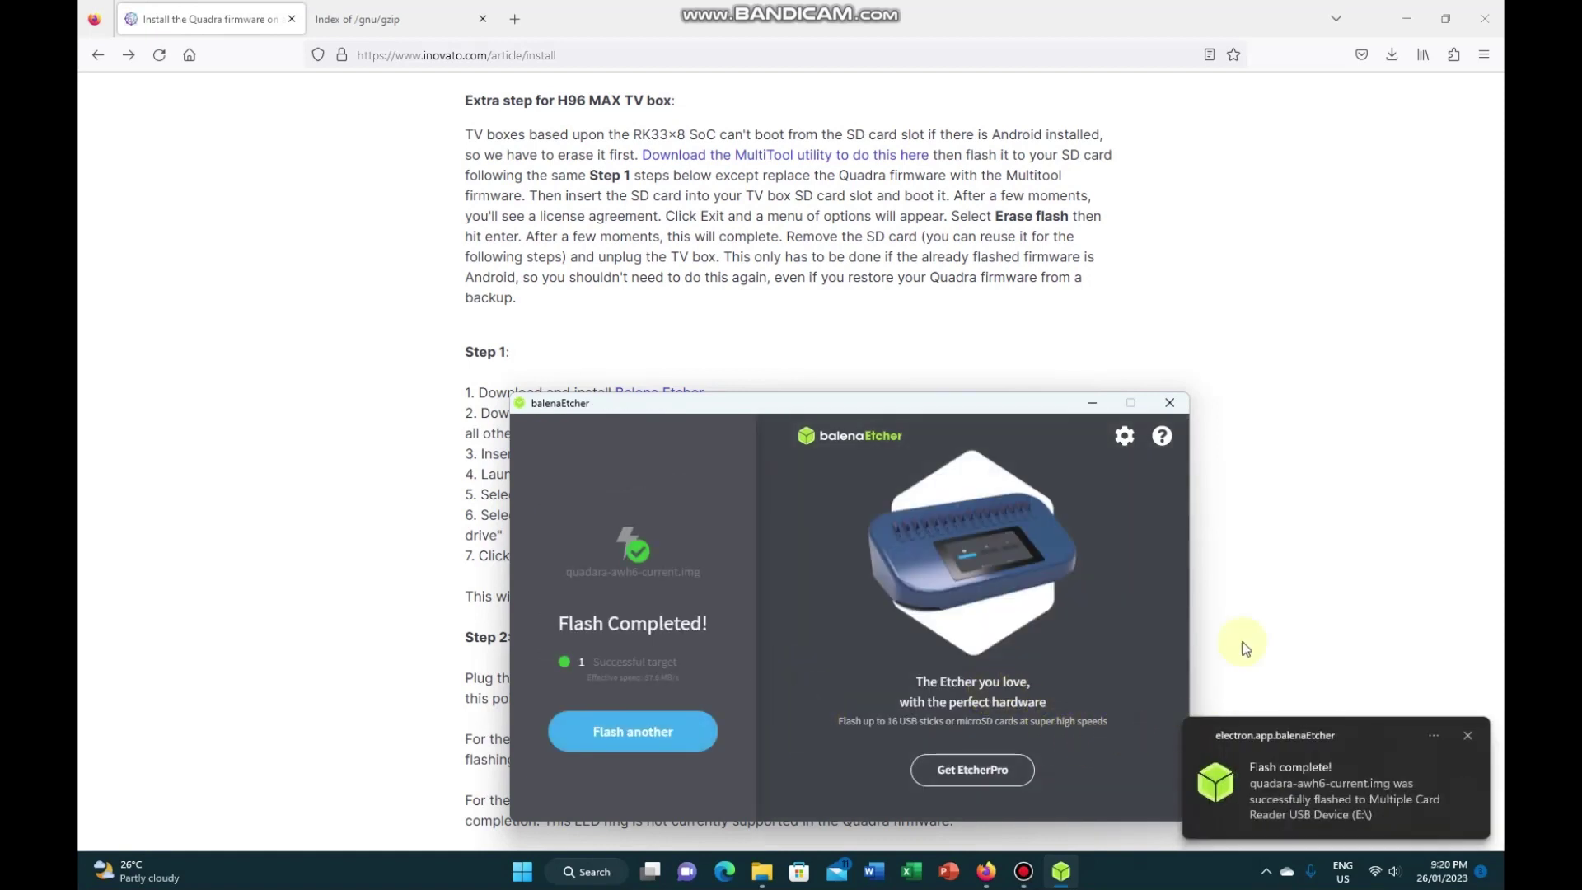
- Close balenaEtcher, dismiss its Flash complete notification, and close the hidden tray icons panel
{"action": "scroll", "coordinate": [1198, 445], "scroll_direction": "down", "scroll_amount": 2}
{"action": "left_click", "coordinate": [1171, 403]}
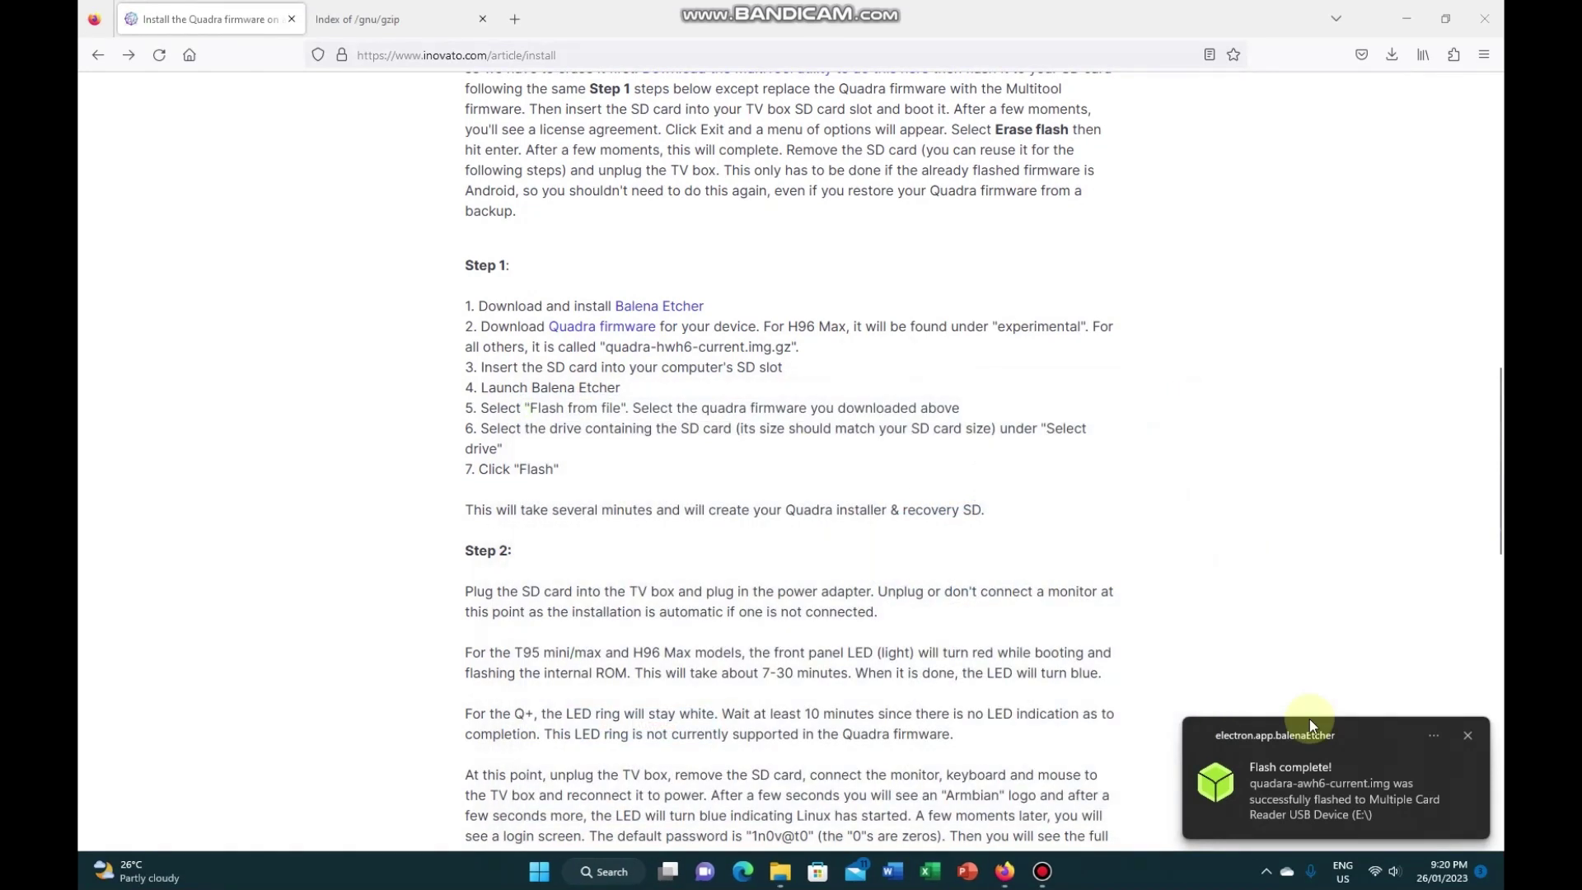
{"action": "left_click", "coordinate": [1469, 737]}
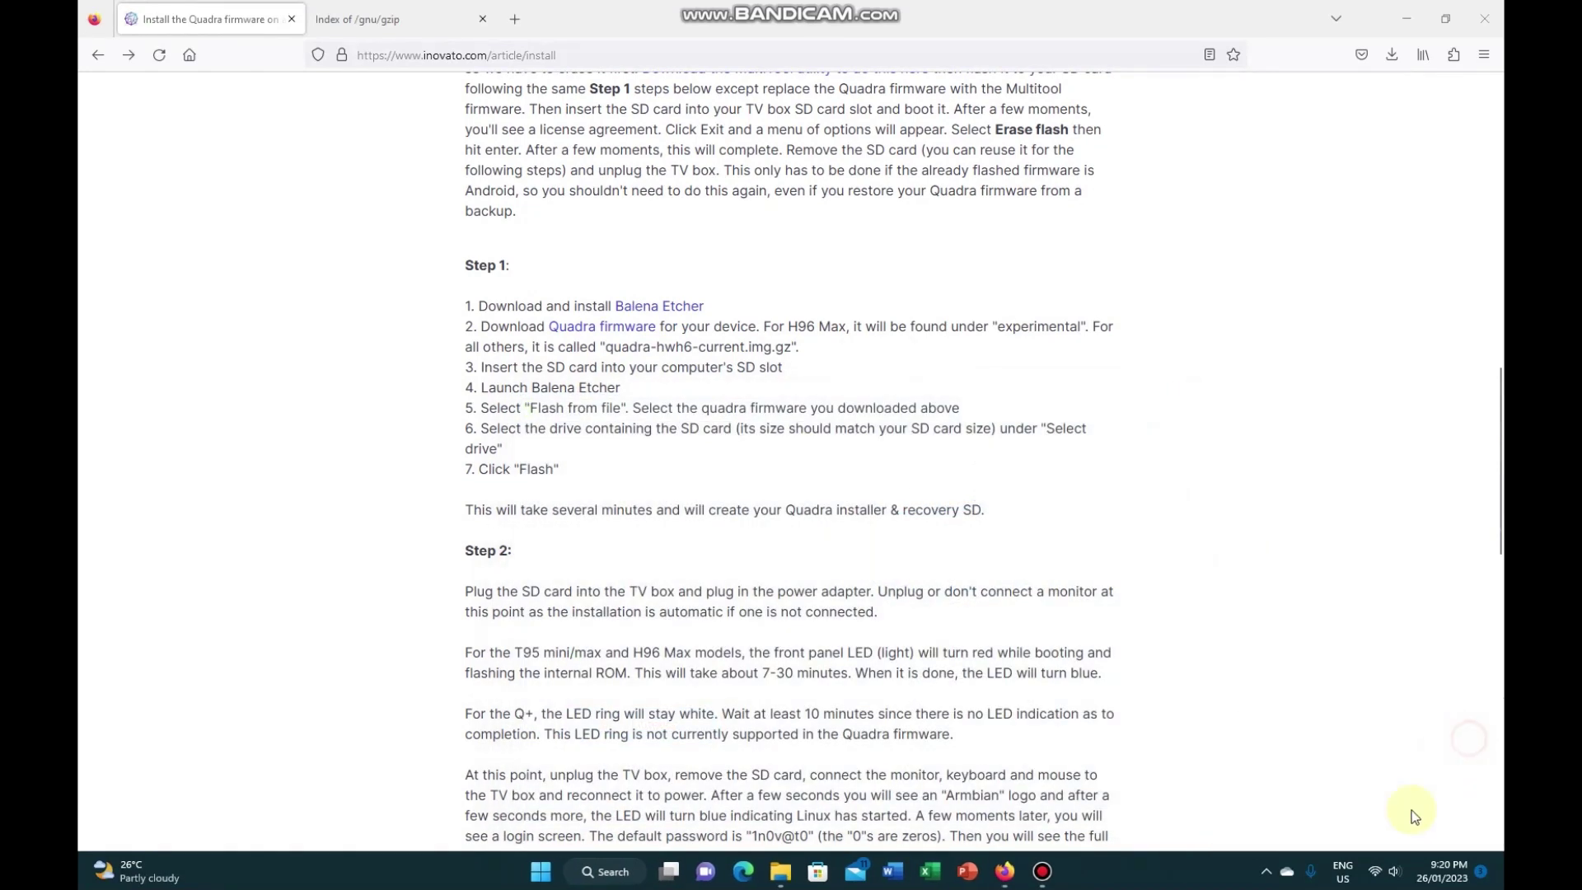
{"action": "left_click", "coordinate": [1271, 877]}
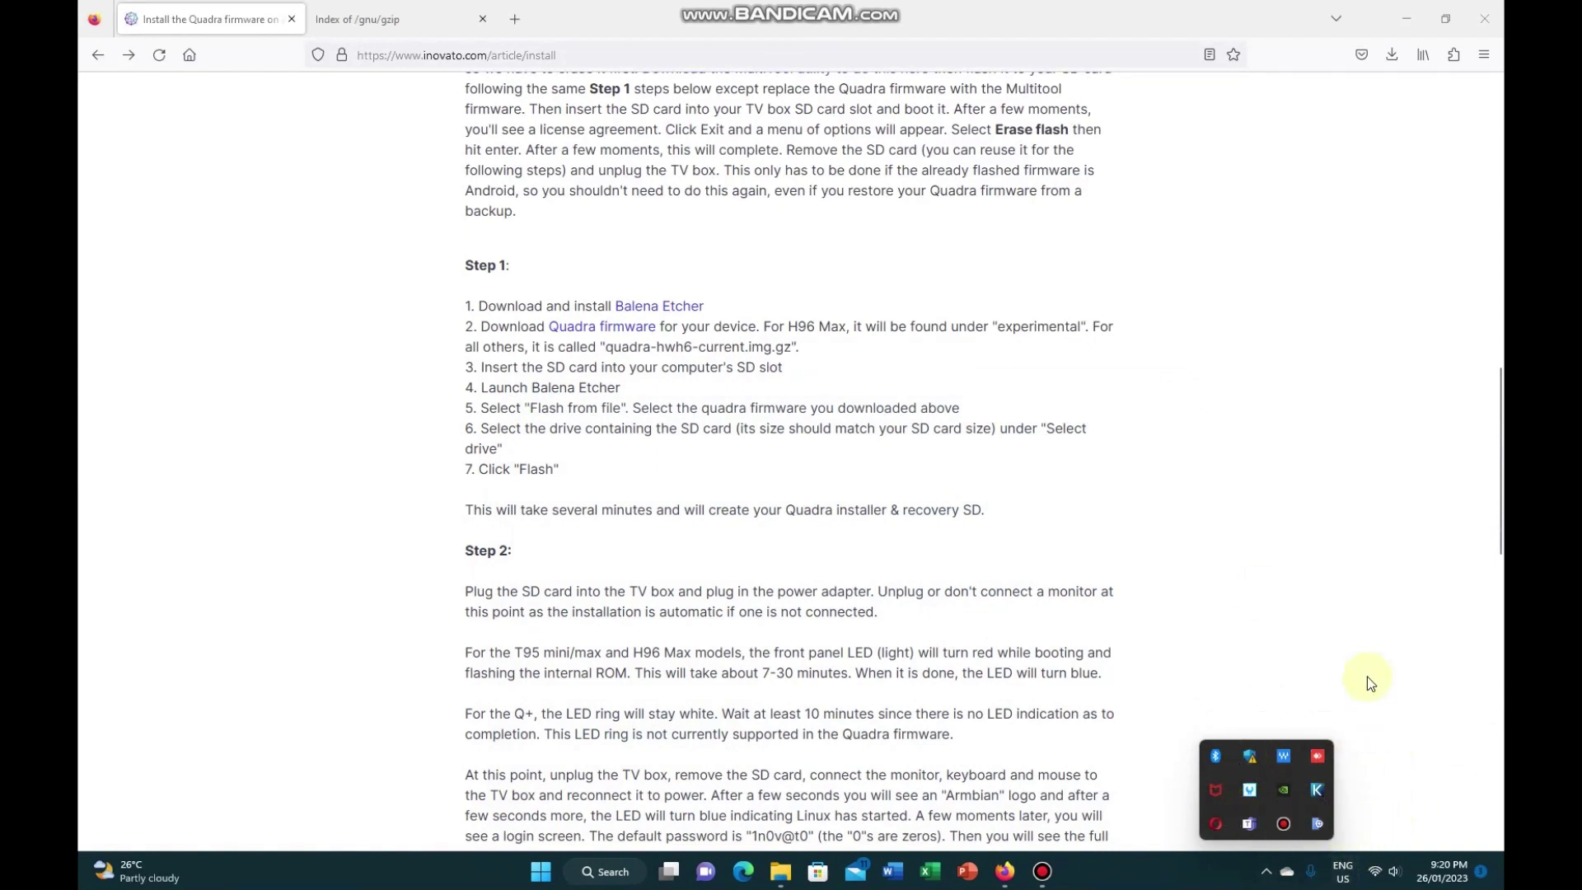
{"action": "left_click", "coordinate": [1287, 620]}
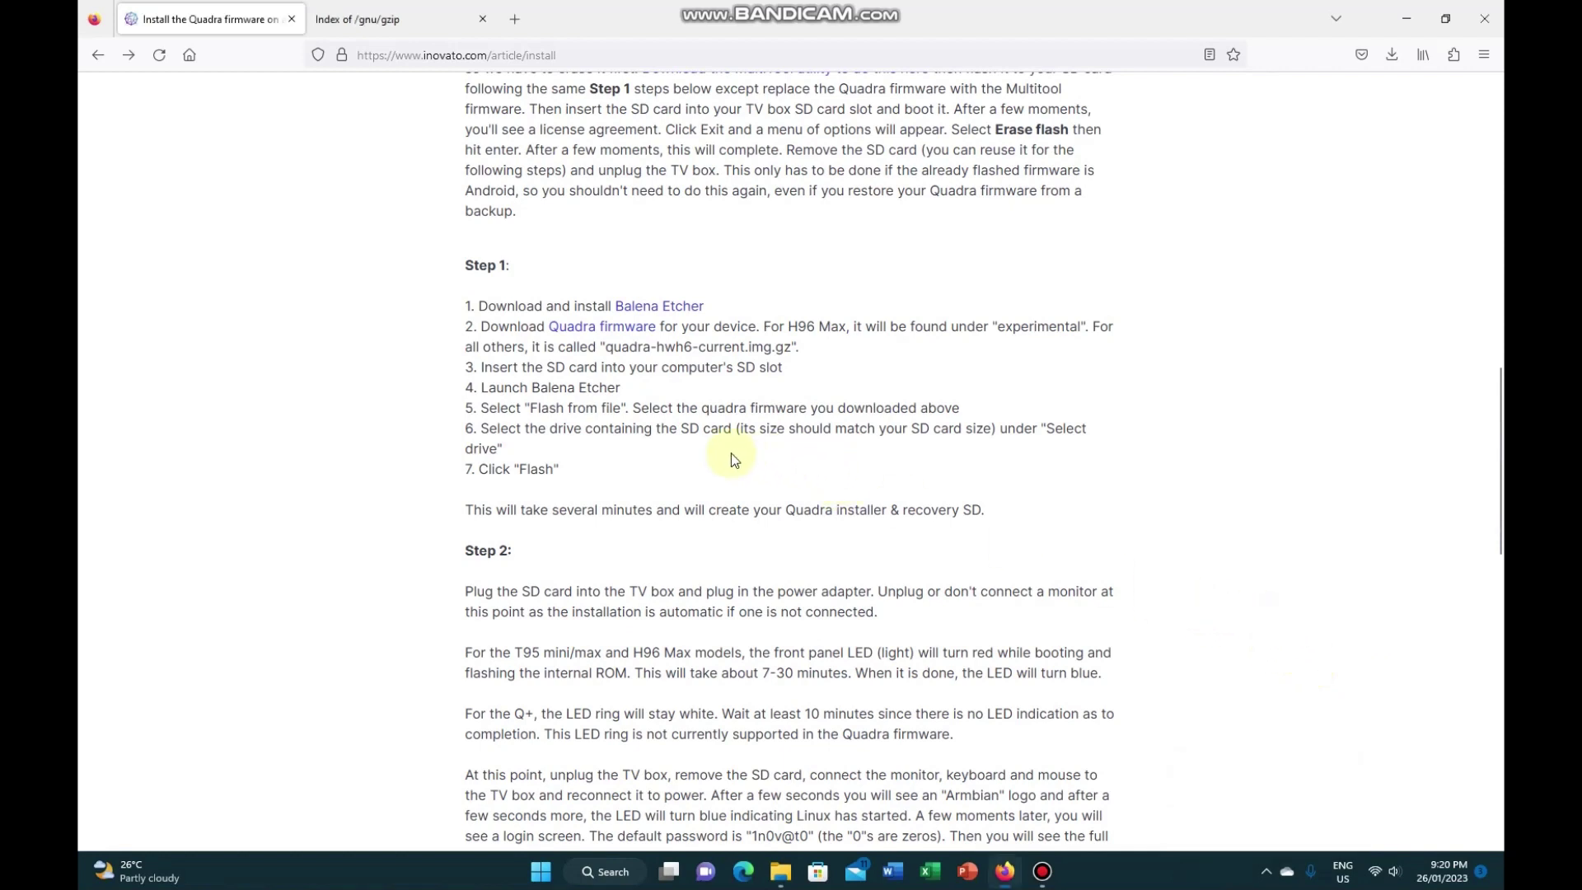
{"action": "scroll", "coordinate": [730, 460], "scroll_direction": "down", "scroll_amount": 2}
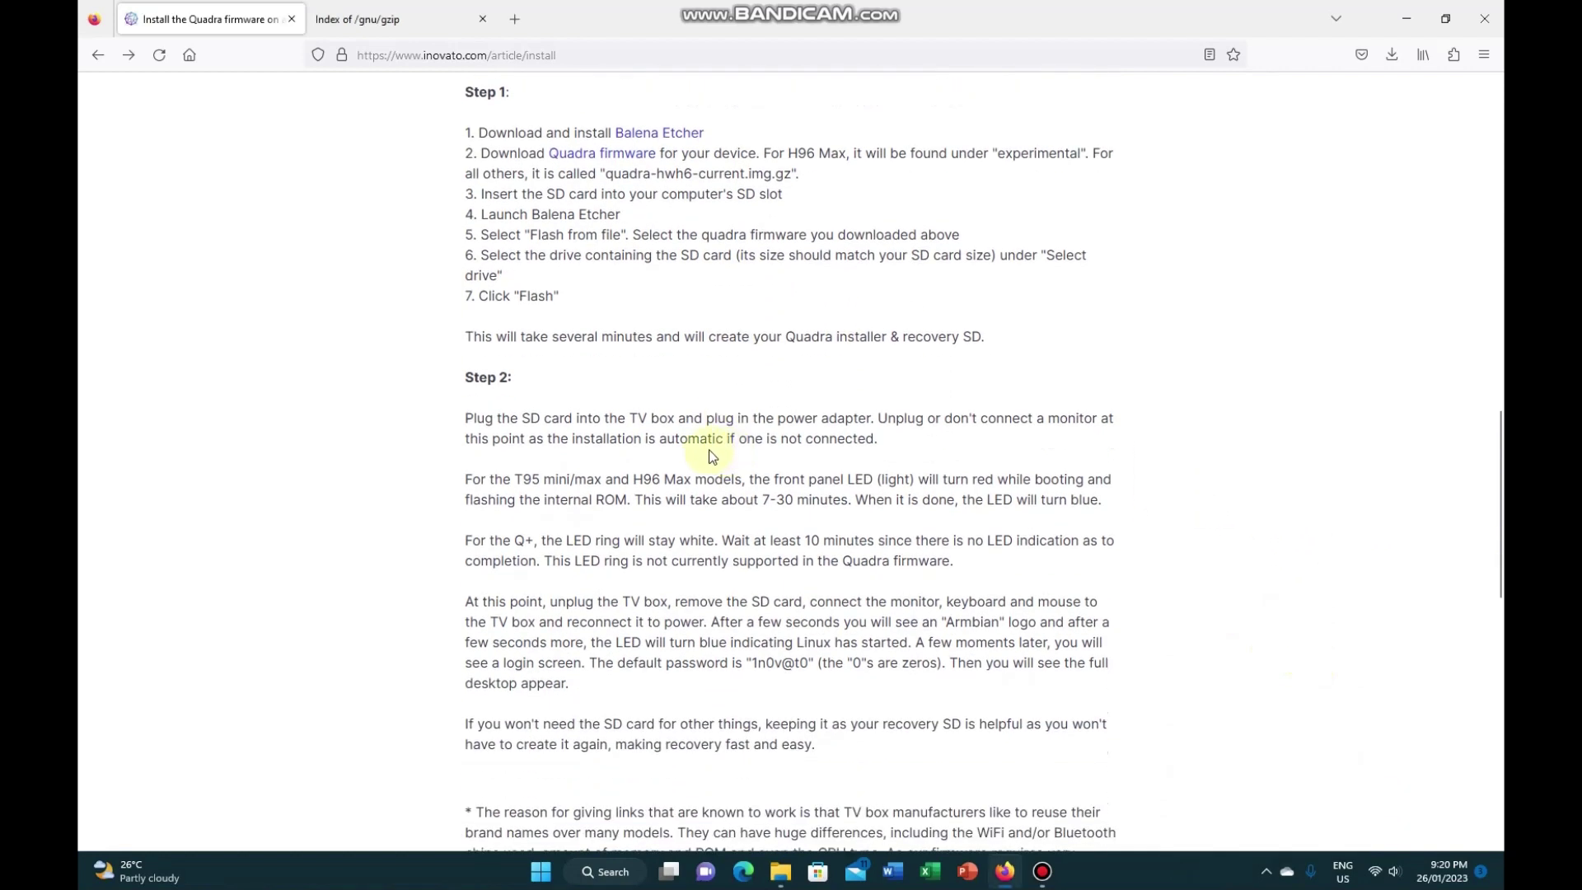